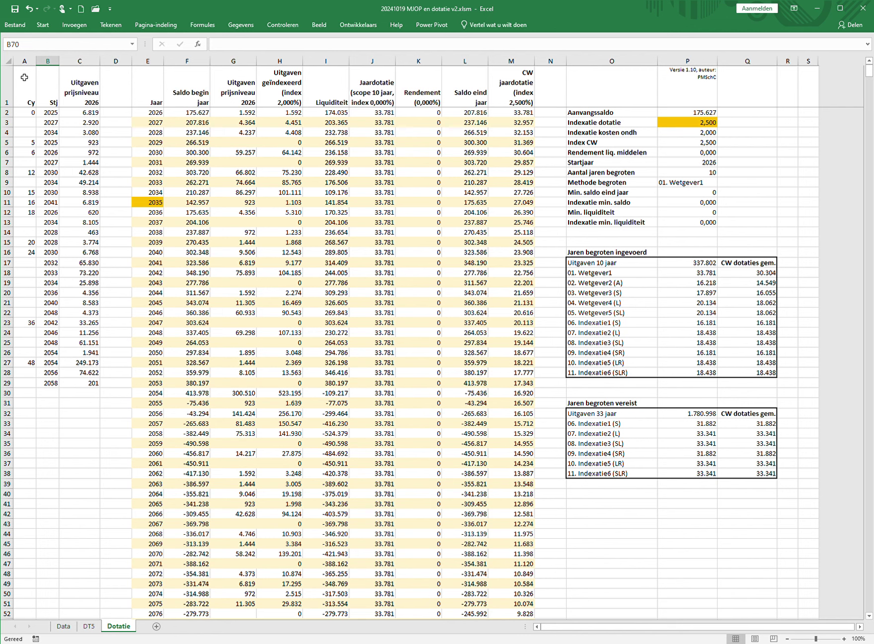
# Step: Examine the Cy, Stj and Uitgaven prijsniveau 2026 columns, including the cycle, start year and amount in row 15
pyautogui.click(24, 63)
pyautogui.moveTo(25, 64); pyautogui.dragTo(67, 62)
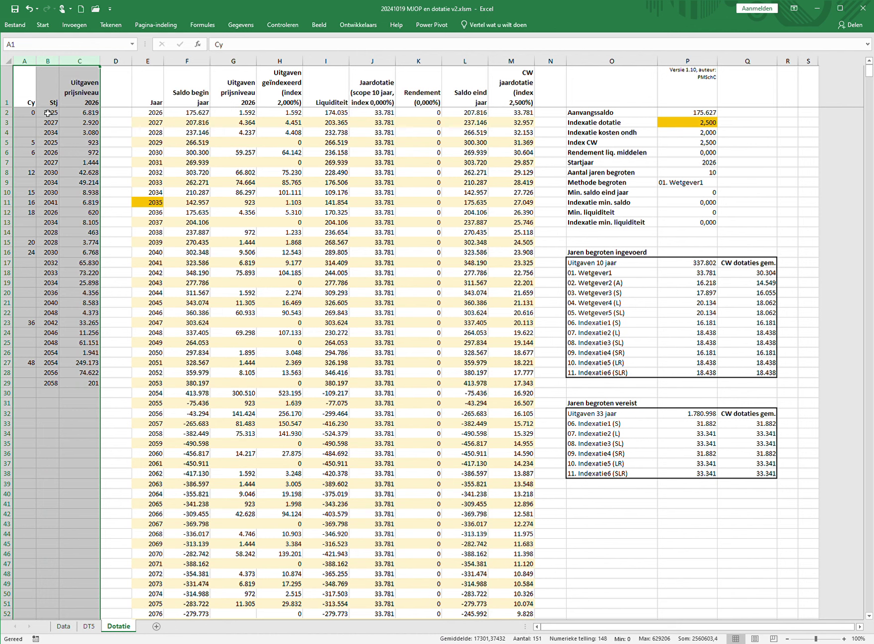
pyautogui.click(24, 185)
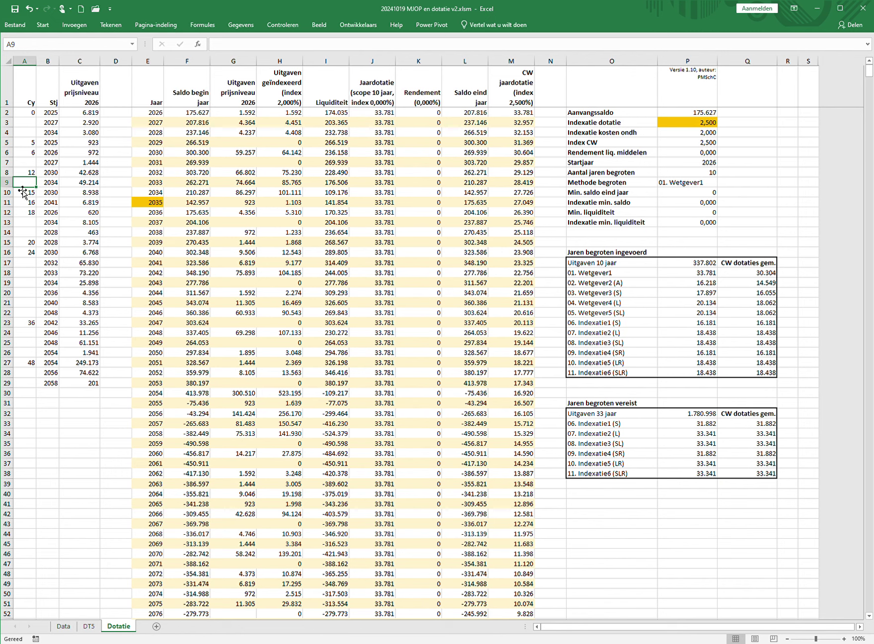
pyautogui.click(8, 242)
pyautogui.click(24, 242)
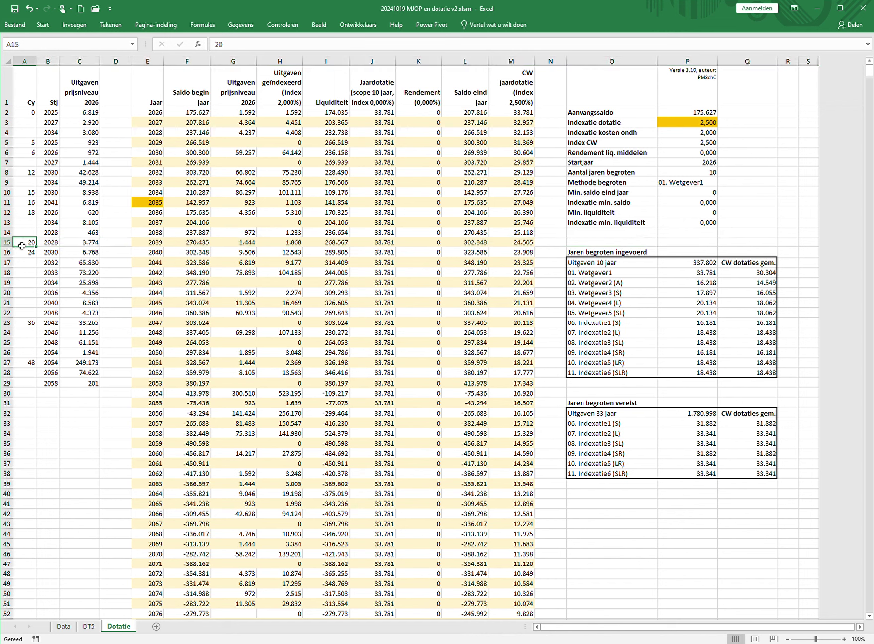
pyautogui.click(51, 243)
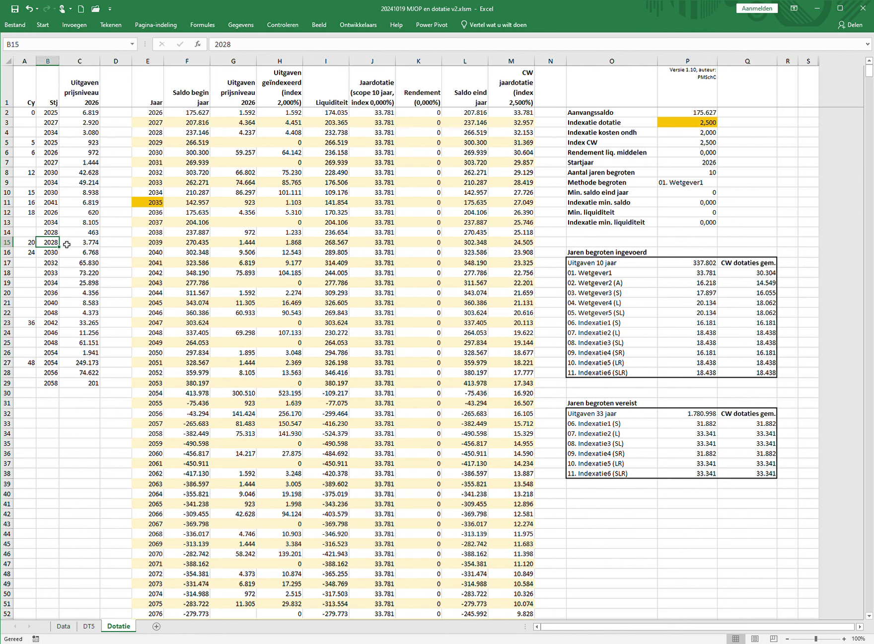
pyautogui.click(70, 243)
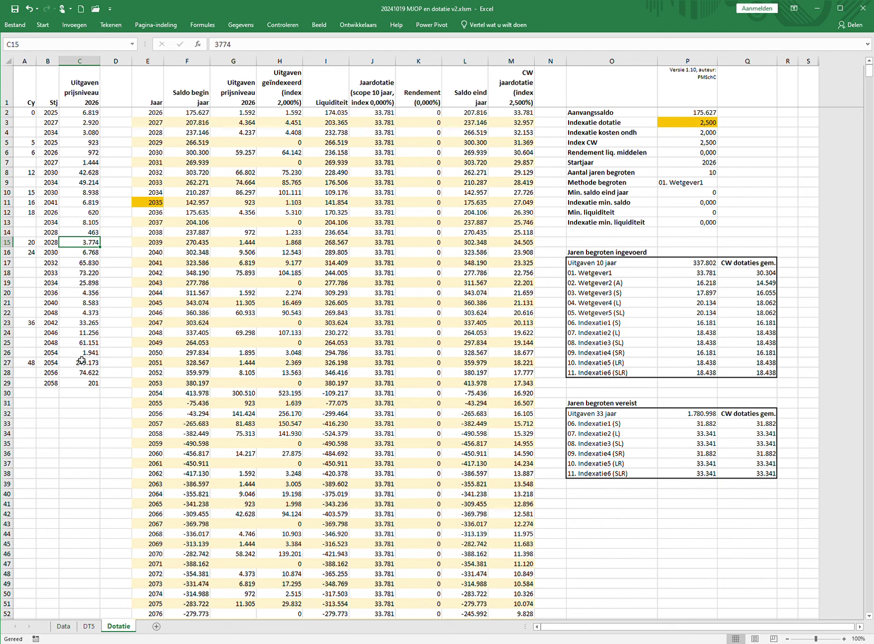
pyautogui.click(26, 244)
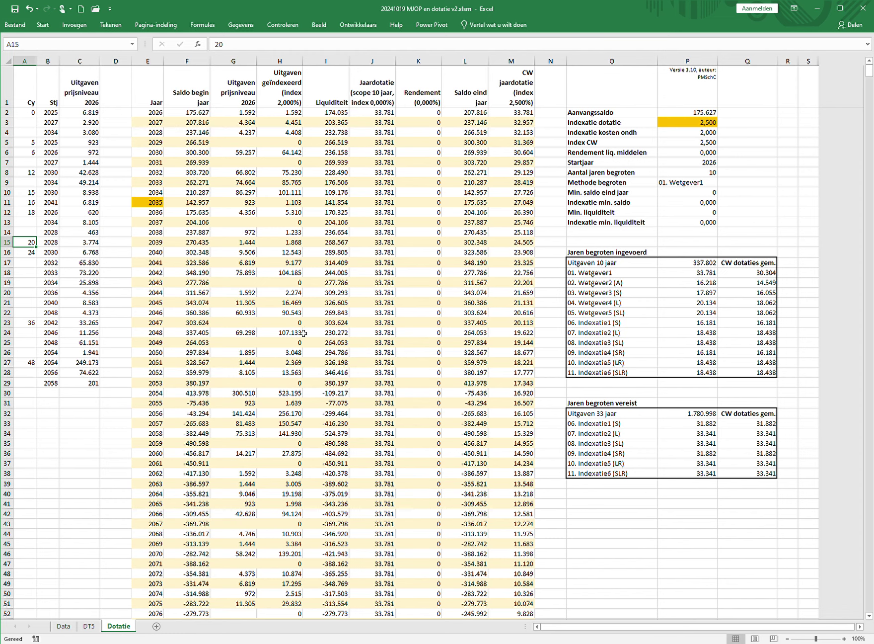
# Step: Review the yearly projection table and highlight its 2026–2055 rows from Jaar through CW jaardotatie
pyautogui.scroll(-5, 281, 367)
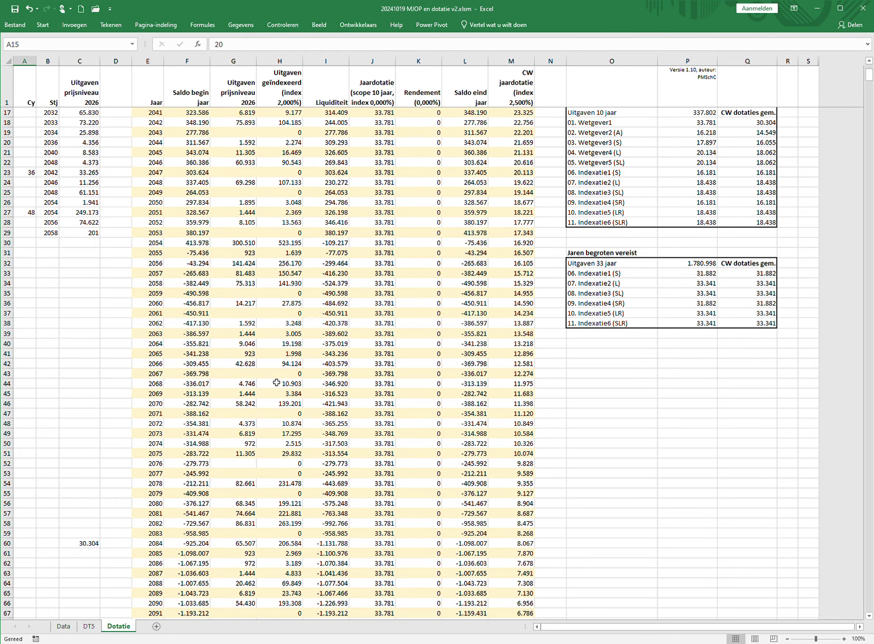
pyautogui.scroll(-1, 277, 382)
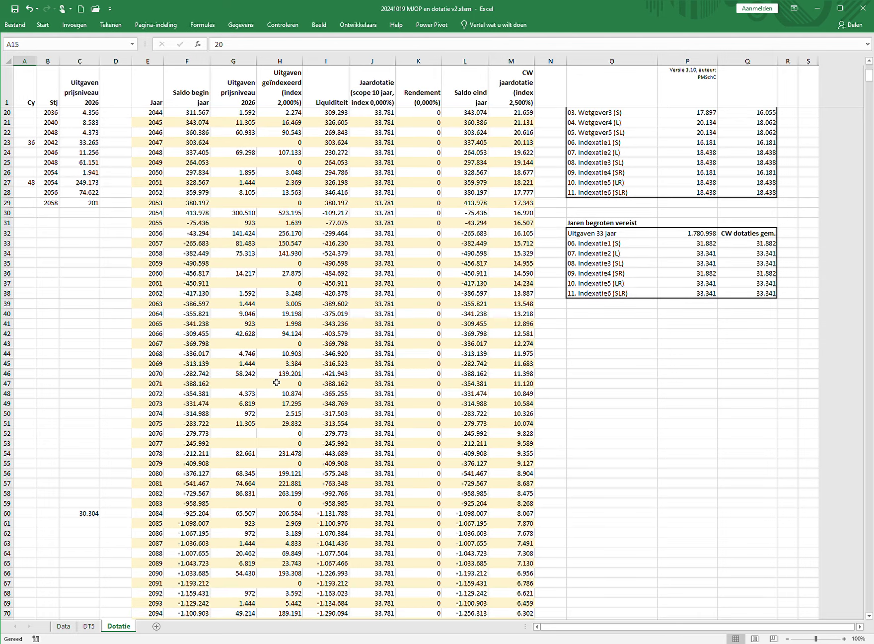
pyautogui.scroll(6, 277, 383)
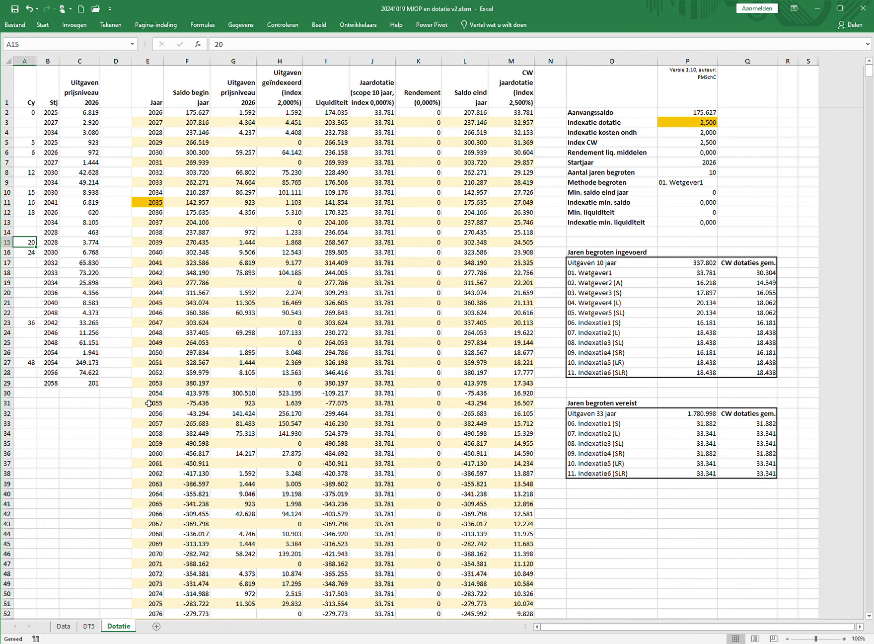
pyautogui.moveTo(149, 403); pyautogui.dragTo(510, 119)
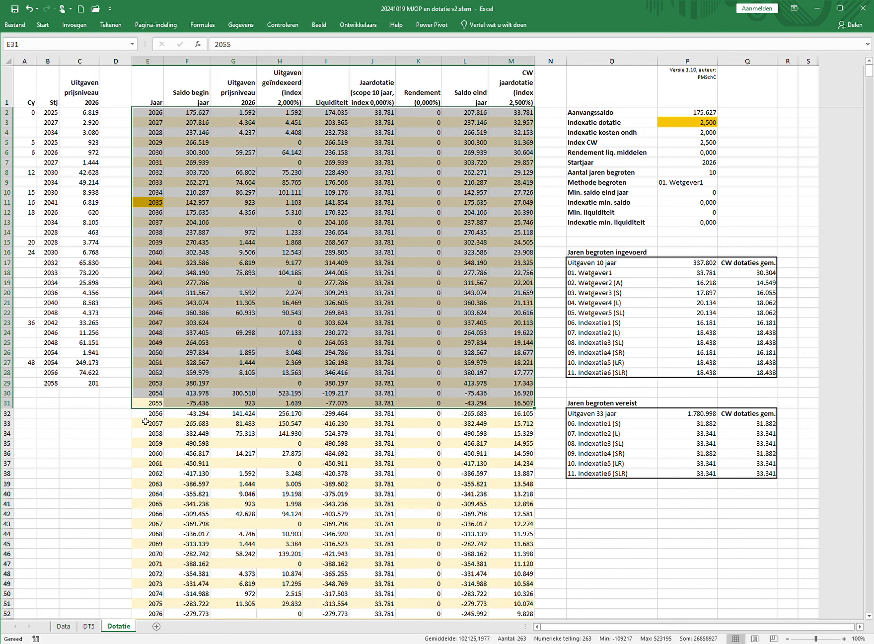
pyautogui.click(30, 114)
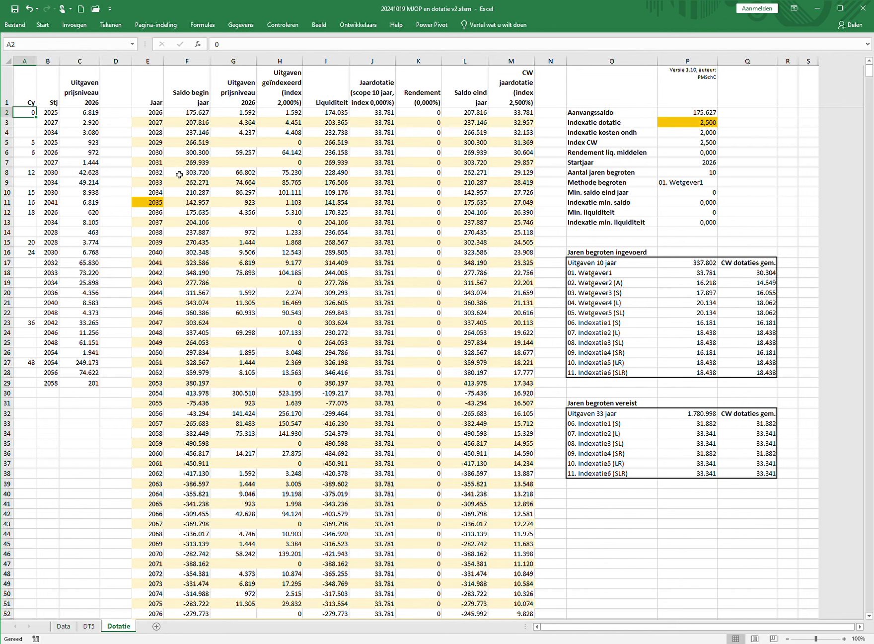
# Step: Compare the Liquiditeit column with the Saldo eind jaar column by highlighting each in turn
pyautogui.click(329, 63)
pyautogui.moveTo(329, 63); pyautogui.dragTo(333, 68)
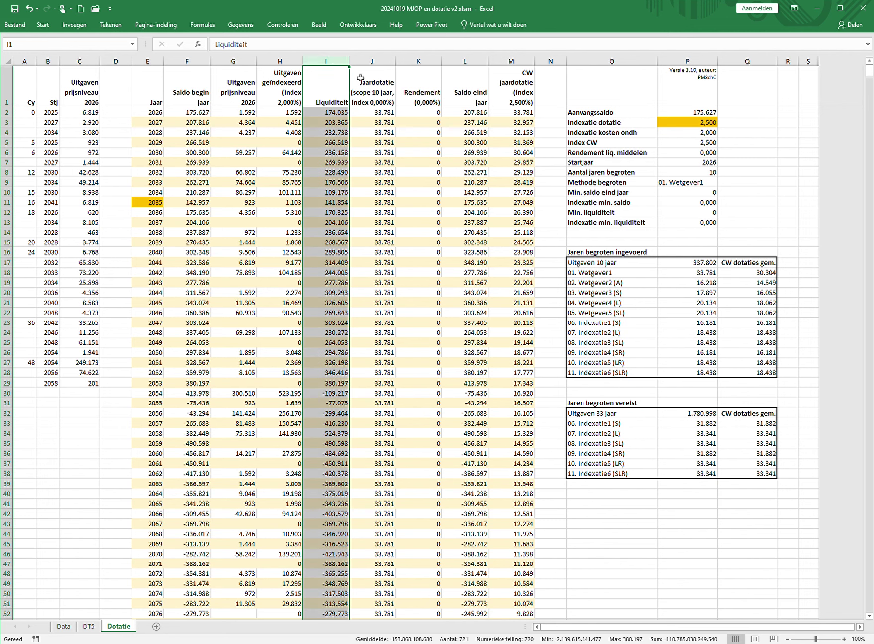
pyautogui.click(470, 63)
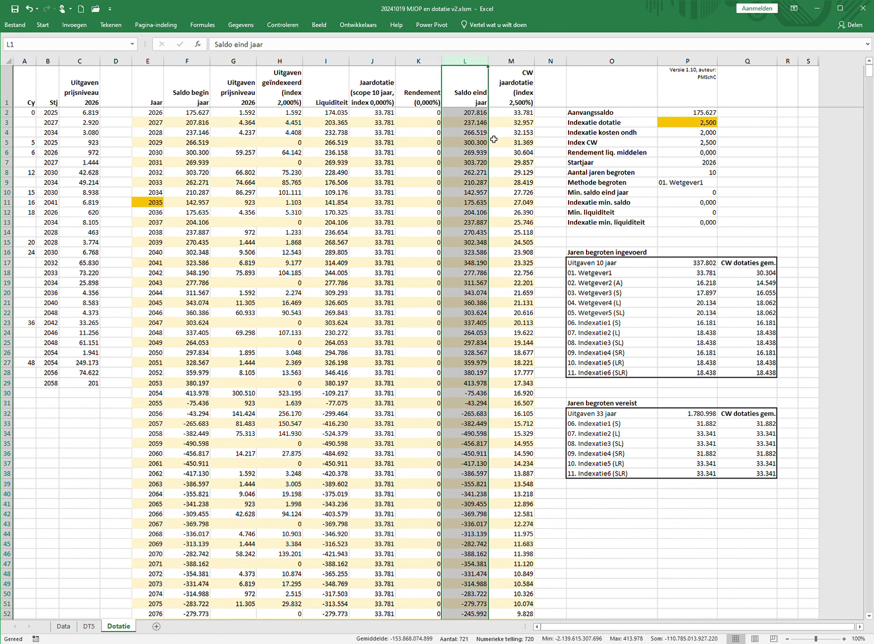
pyautogui.click(337, 68)
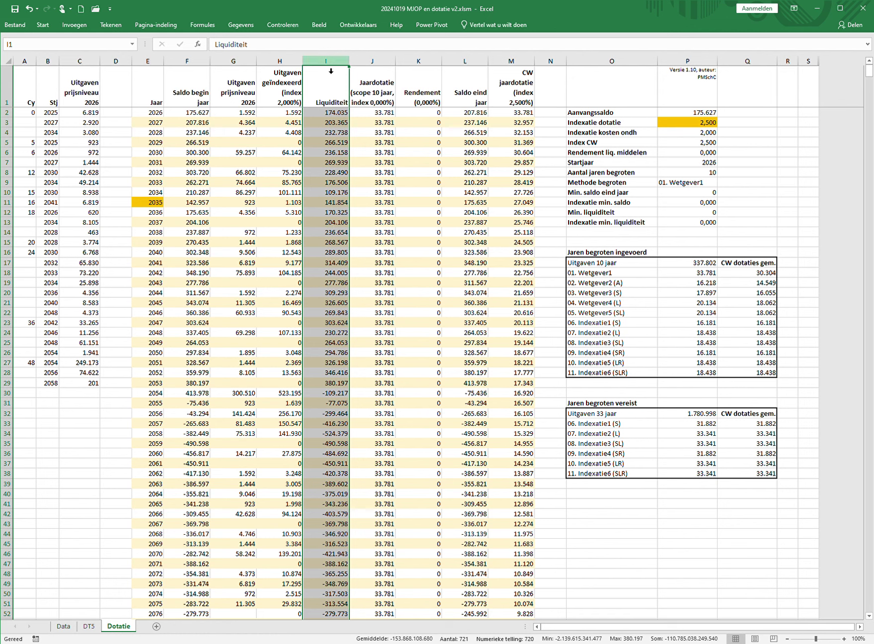
pyautogui.click(475, 69)
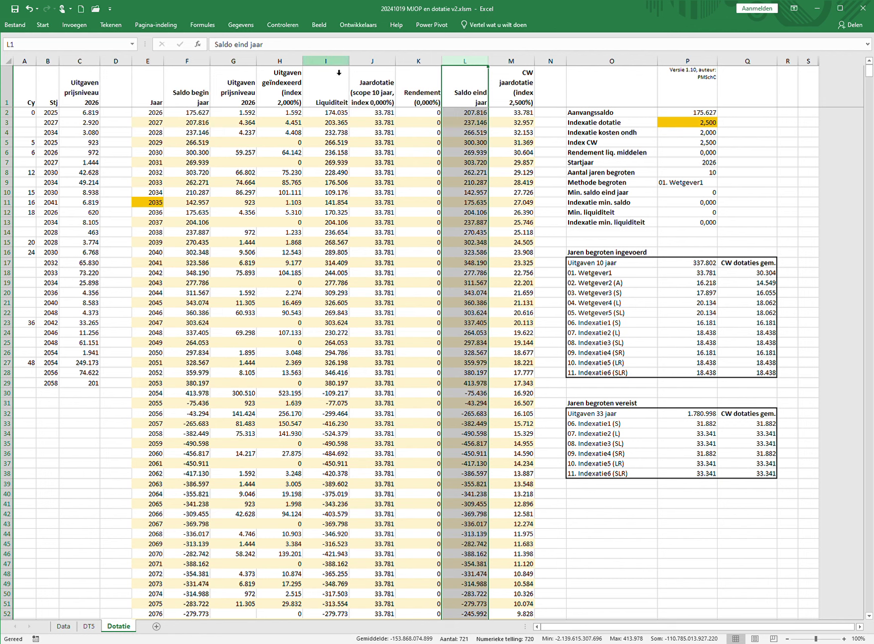
# Step: Inspect the 2035 Liquiditeit formula and the cells it references, leaving it unmodified
pyautogui.click(329, 207)
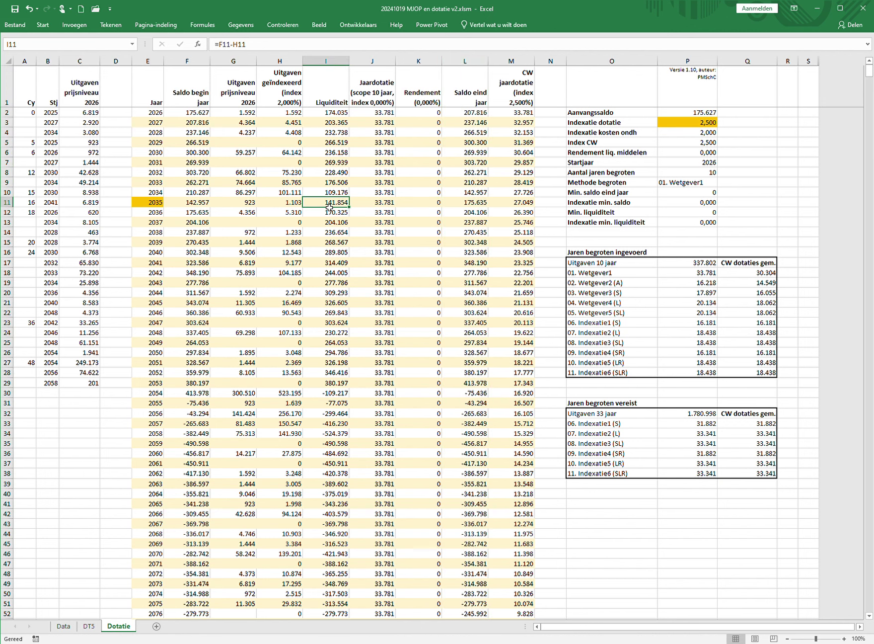
pyautogui.doubleClick(329, 207)
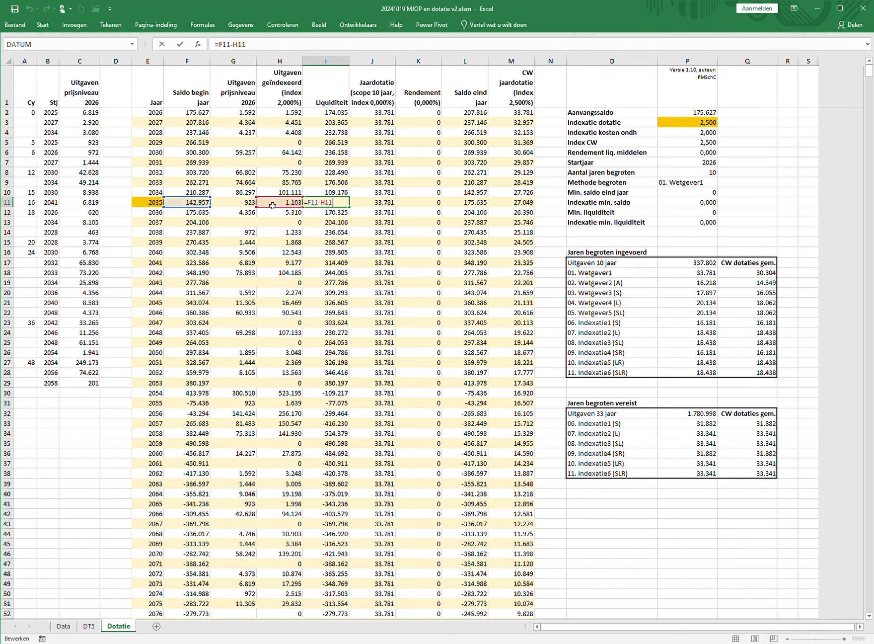
pyautogui.hotkey('ctrl', 'Return')
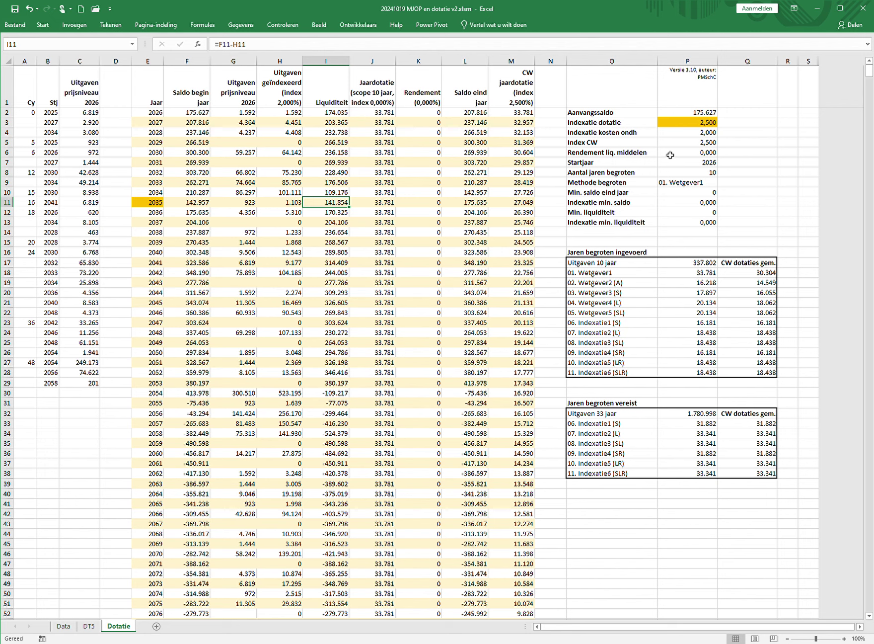
# Step: Check the Rendement liq. middelen and Aantal jaren begroten parameters alongside the Liquiditeit column
pyautogui.click(670, 155)
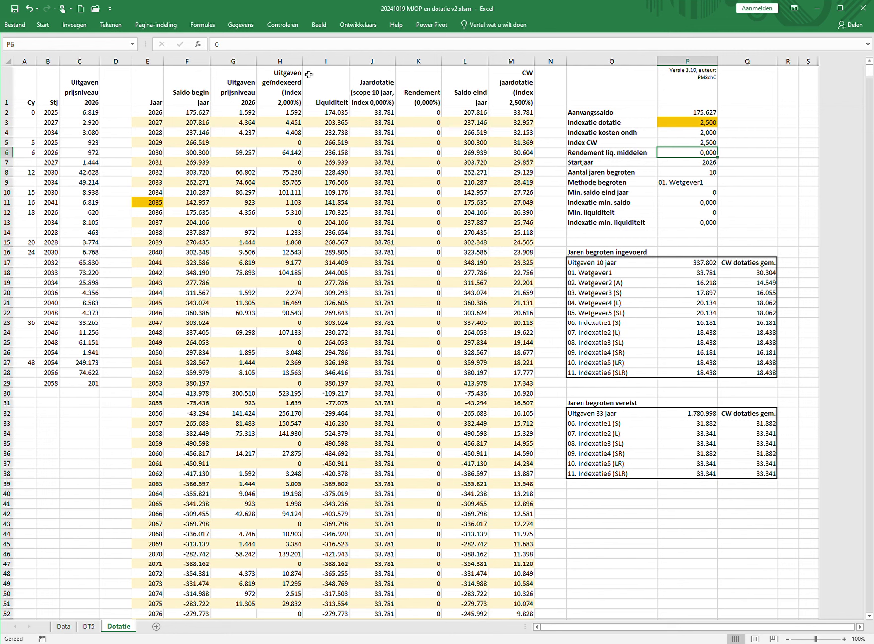
pyautogui.click(330, 65)
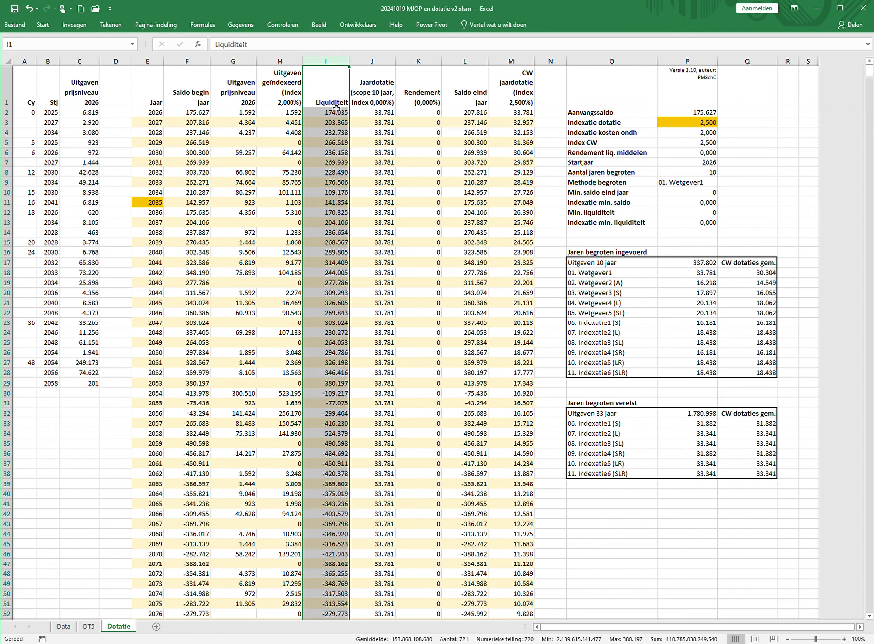
pyautogui.click(318, 167)
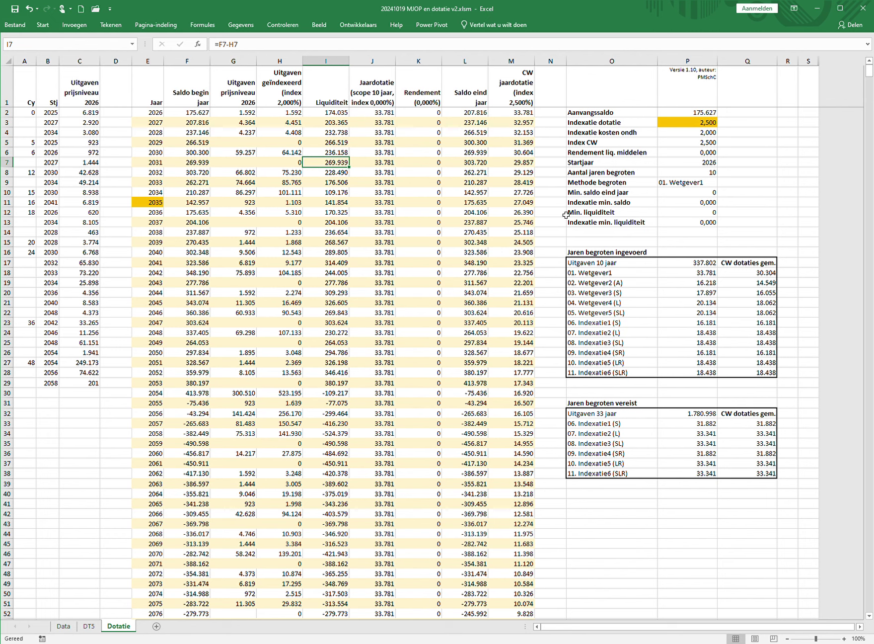
pyautogui.click(670, 173)
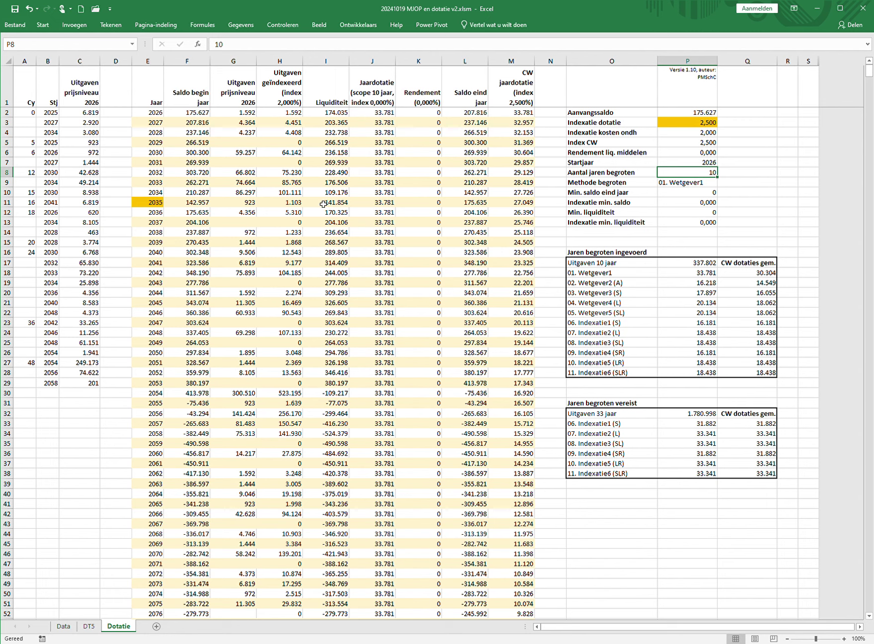
# Step: Highlight the 2026–2035 values in the Liquiditeit column and in the Saldo eind jaar column to check them over the budget period
pyautogui.moveTo(323, 204); pyautogui.dragTo(329, 117)
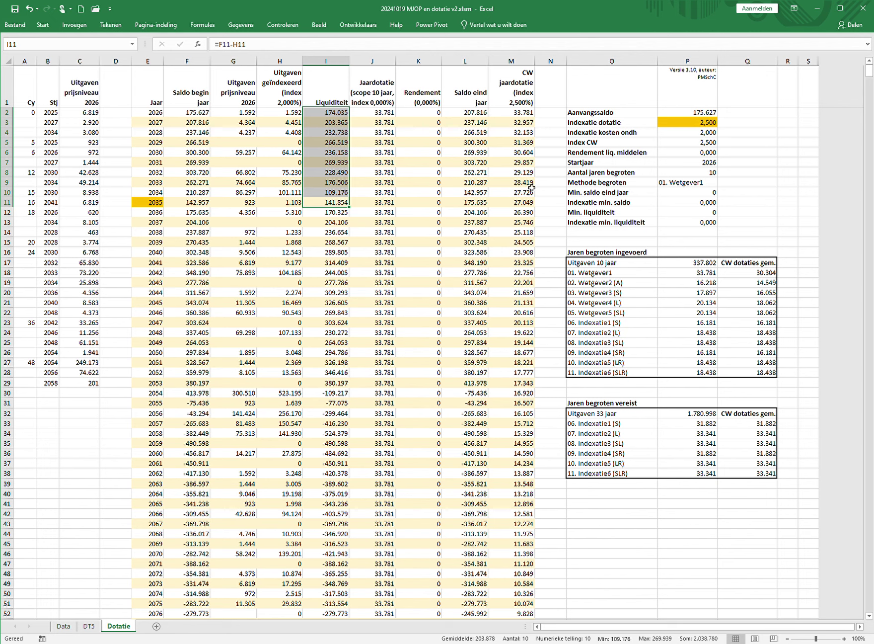
pyautogui.click(463, 206)
pyautogui.moveTo(463, 207); pyautogui.dragTo(466, 113)
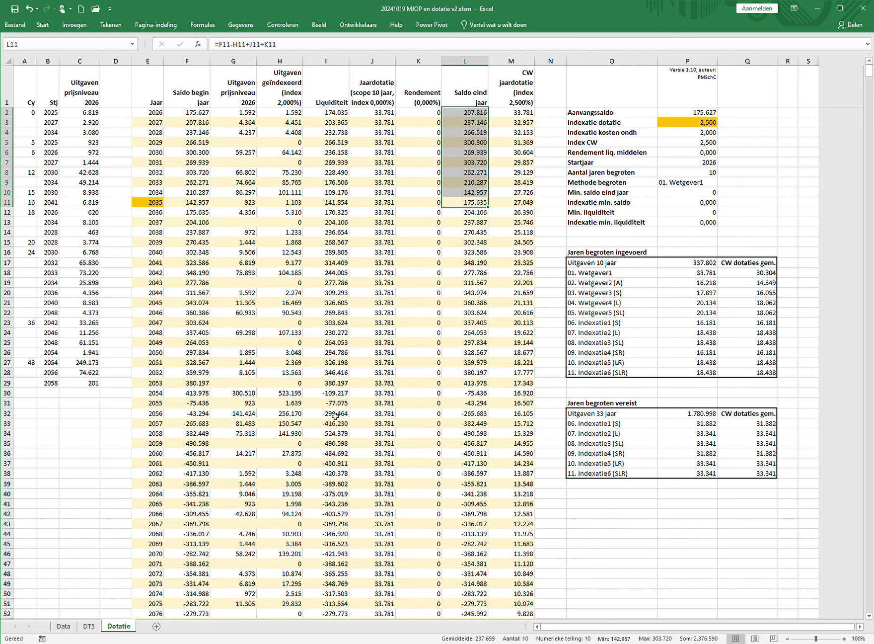
# Step: Check the Liquiditeit and Saldo eind jaar values for the year 2054
pyautogui.click(324, 394)
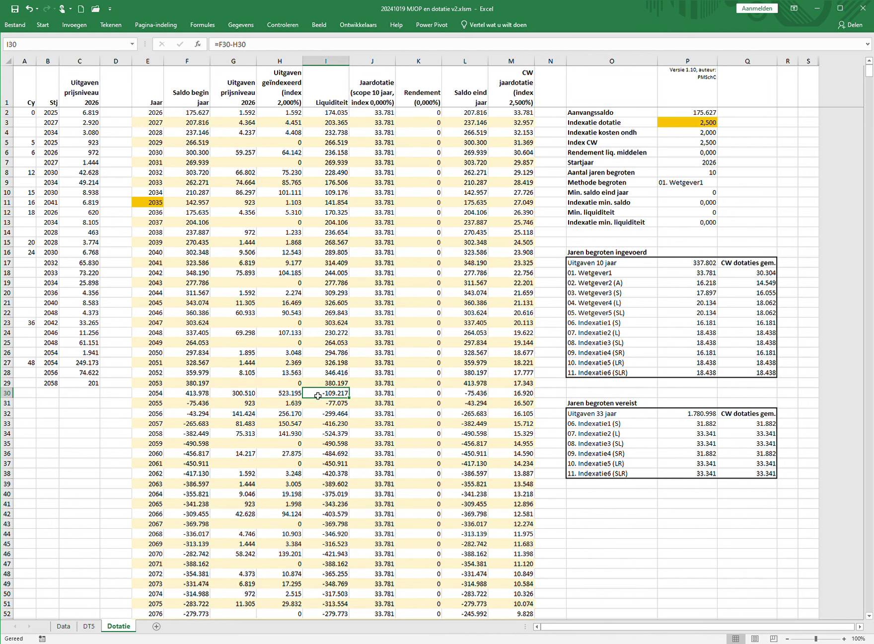
pyautogui.click(467, 396)
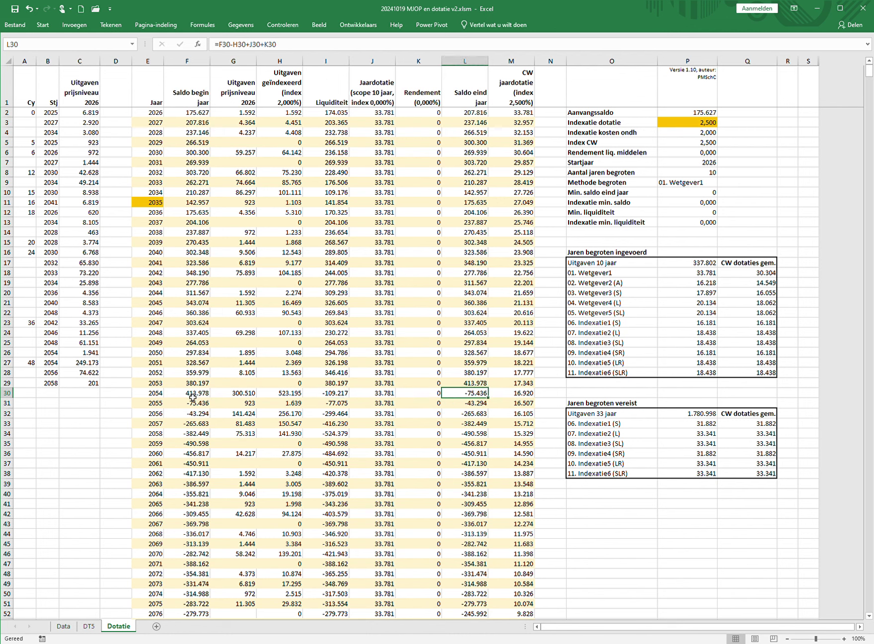
pyautogui.click(144, 395)
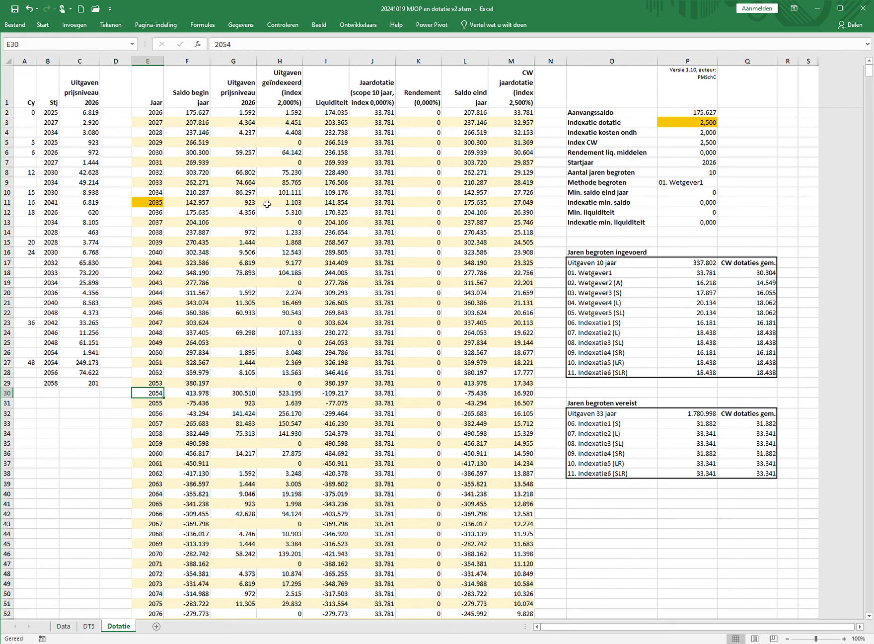
# Step: Select the indexed expenditures for 2026–2035 to view their sum
pyautogui.moveTo(278, 204); pyautogui.dragTo(273, 116)
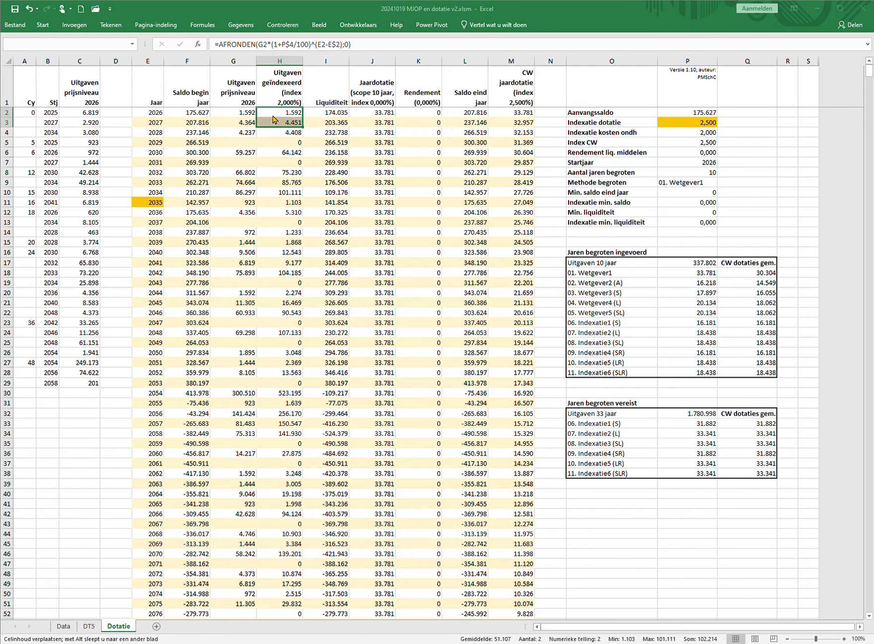
pyautogui.press('Escape')
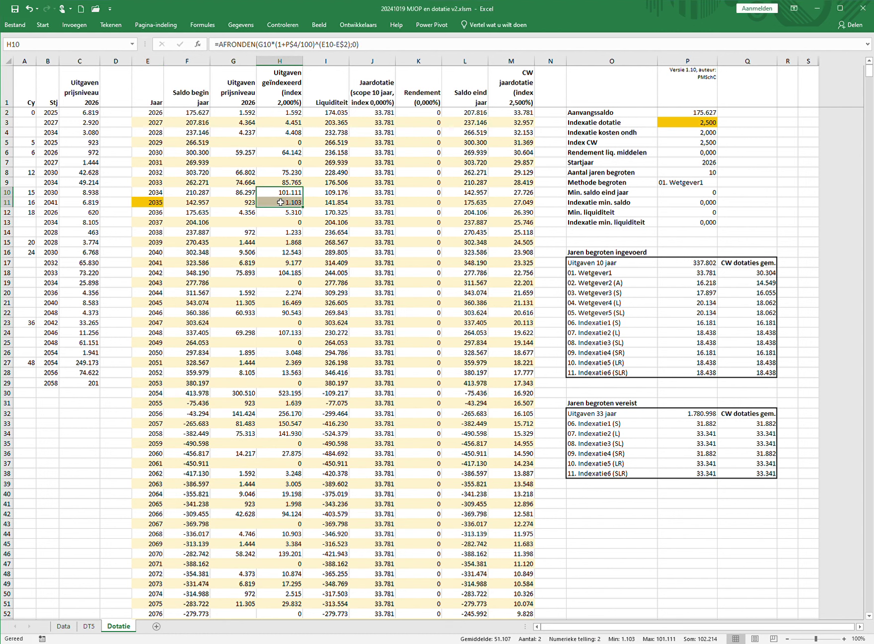
pyautogui.click(268, 205)
pyautogui.moveTo(267, 206); pyautogui.dragTo(269, 117)
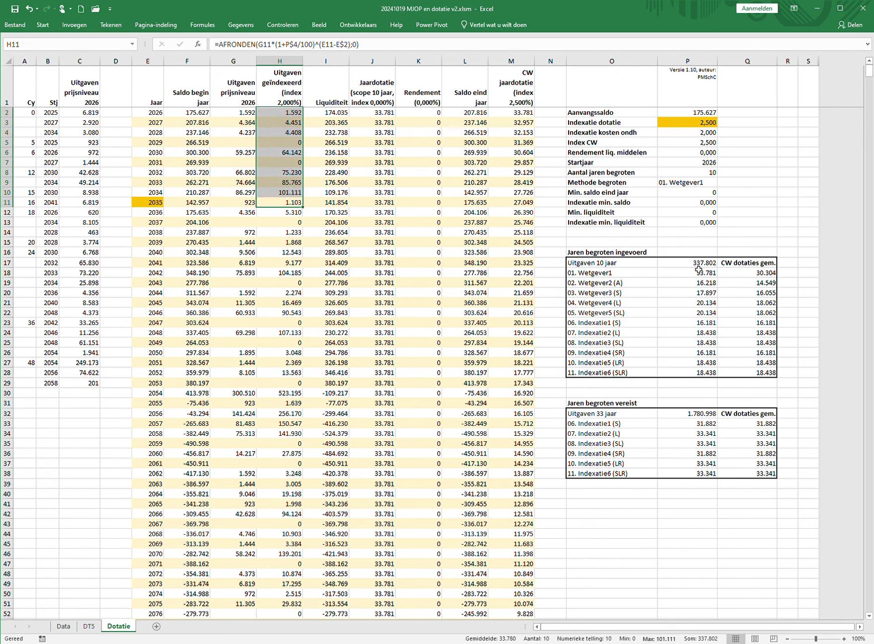
# Step: Inspect the formulas for Uitgaven 10 jaar, the entered-years 01. Wetgever1 contribution and the 2026 Jaardotatie
pyautogui.click(682, 264)
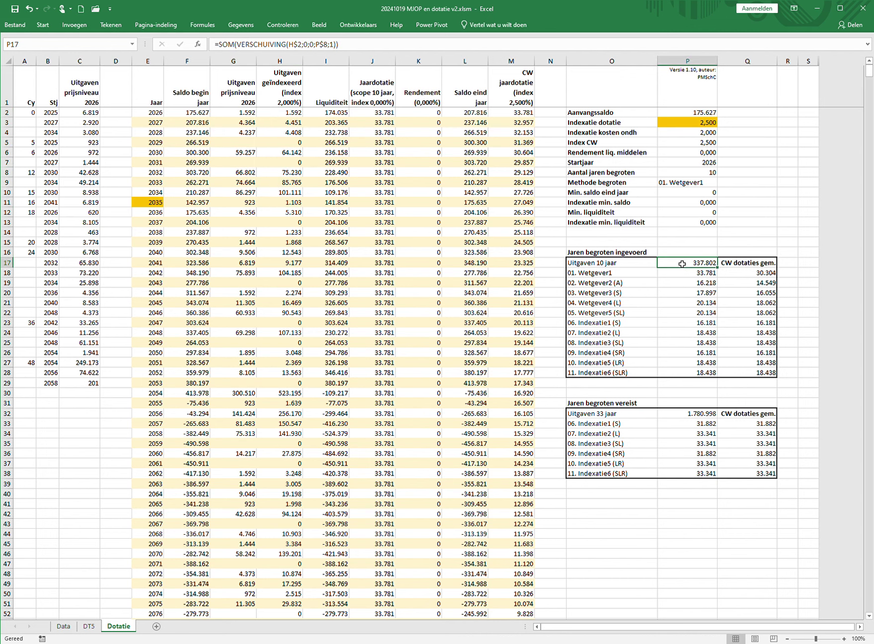
pyautogui.click(680, 275)
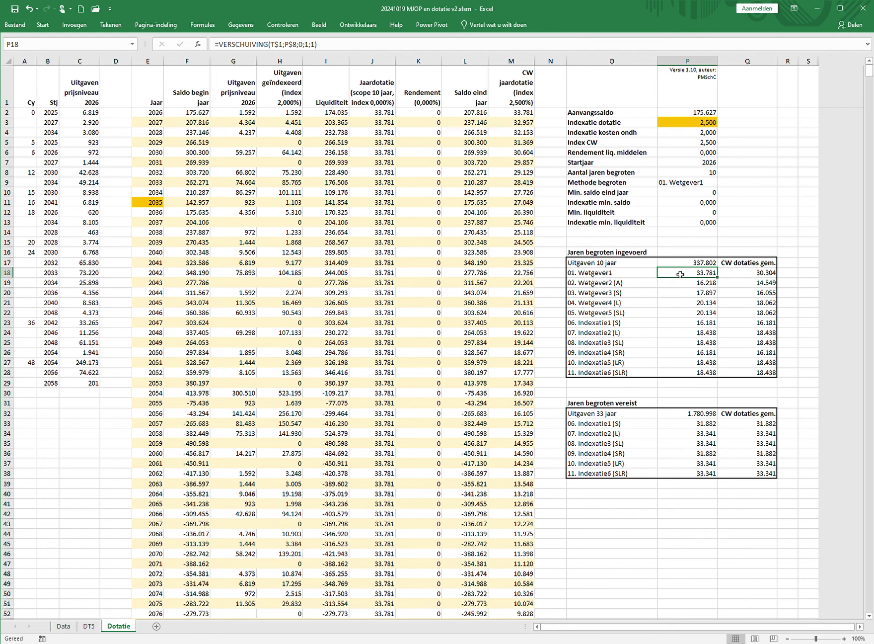
pyautogui.click(379, 115)
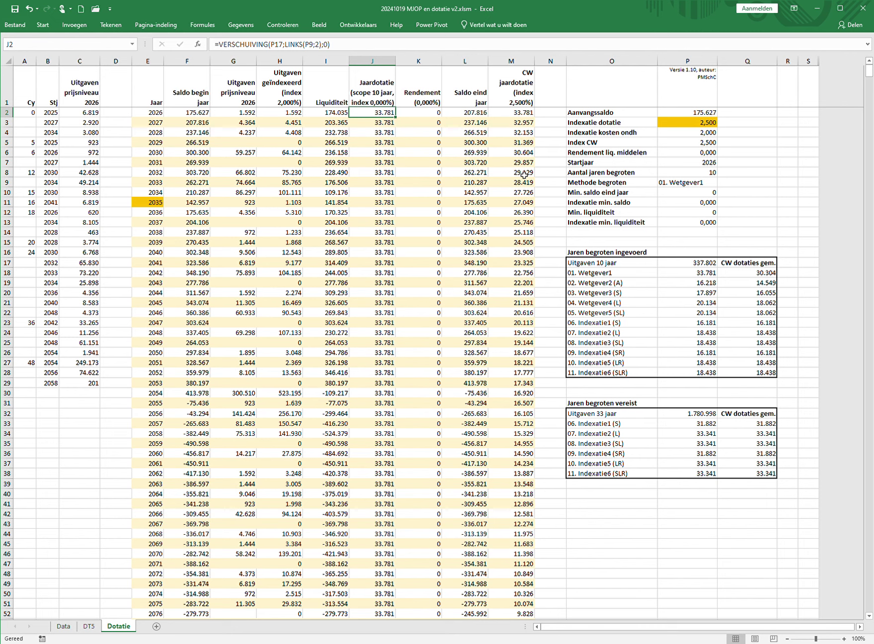
# Step: Inspect the 2035 CW jaardotatie formula and highlight the Jaardotatie column for comparison
pyautogui.click(513, 204)
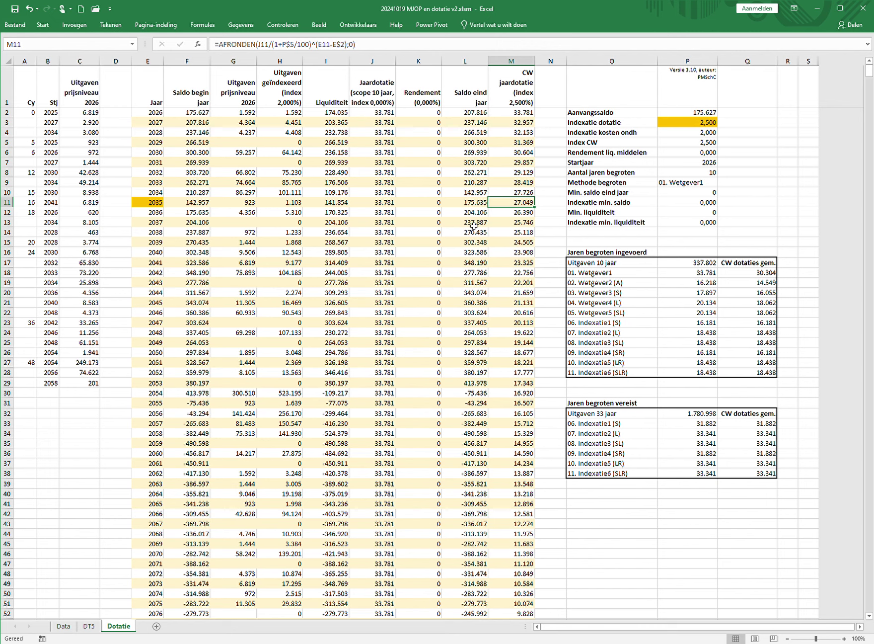
pyautogui.click(375, 63)
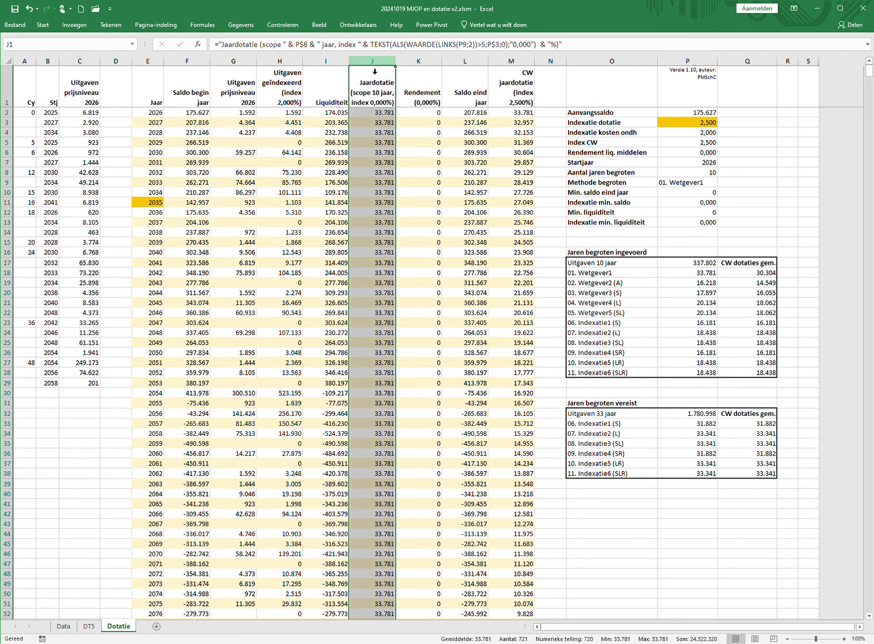
# Step: Highlight the CW jaardotatie column, then check Methode begroten and the Saldo eind jaar 2035 and Saldo begin jaar 2026 formulas
pyautogui.click(525, 70)
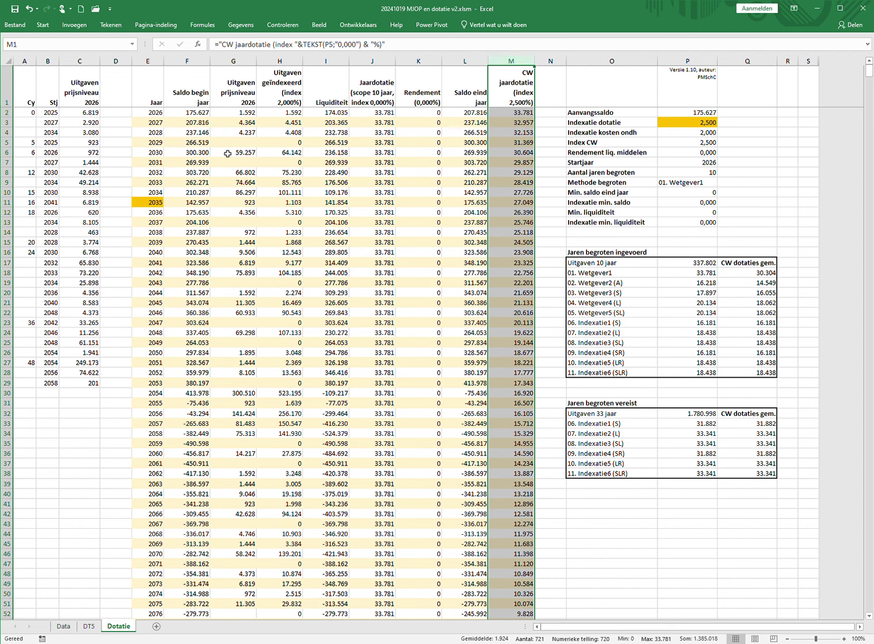
pyautogui.click(764, 145)
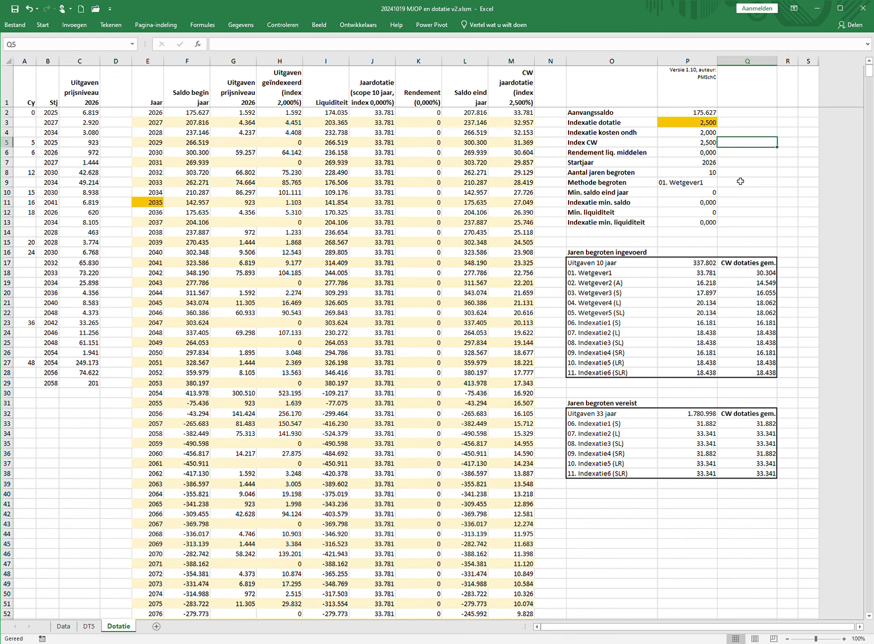
pyautogui.click(684, 184)
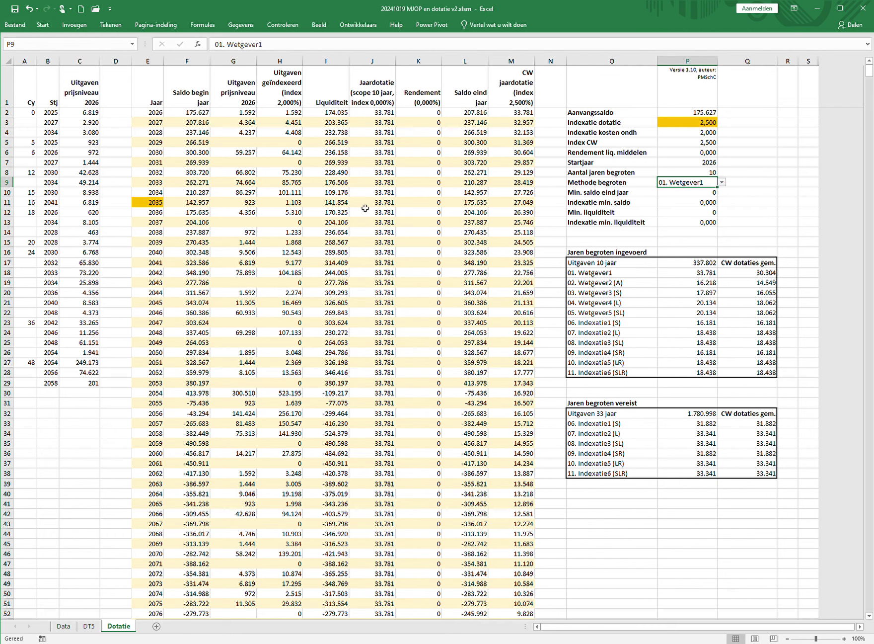
pyautogui.click(456, 205)
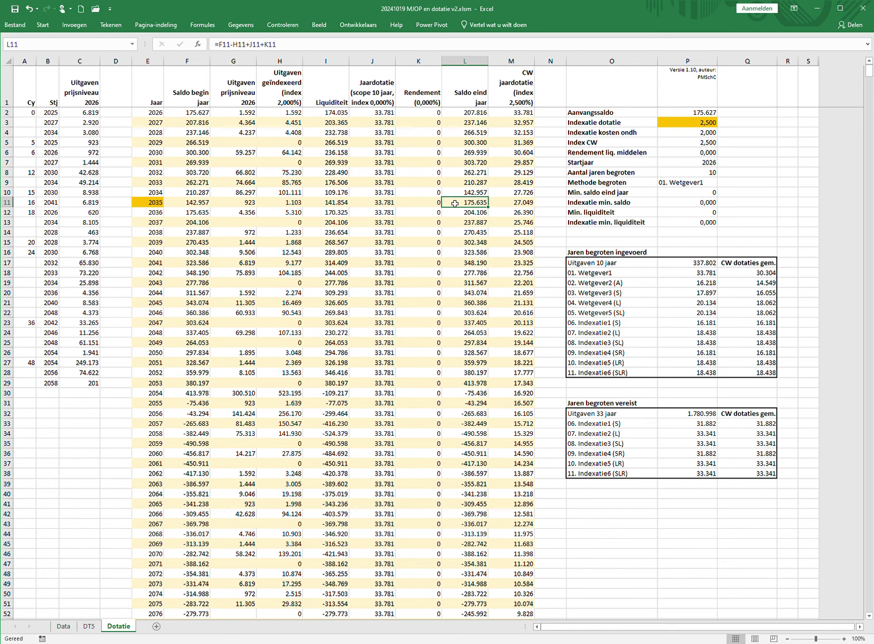
pyautogui.click(180, 115)
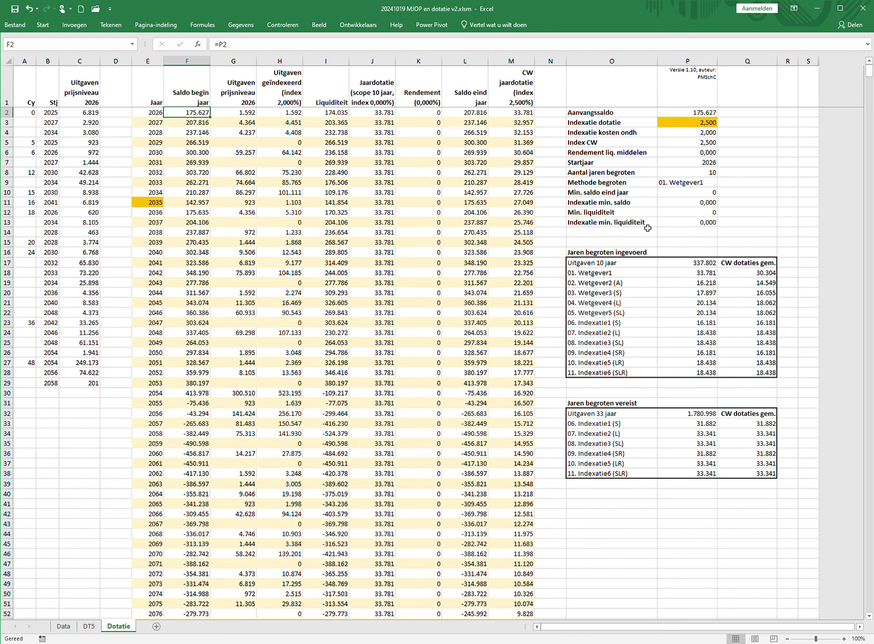
# Step: Set Methode begroten to 02. Wetgever2 (A)
pyautogui.click(678, 185)
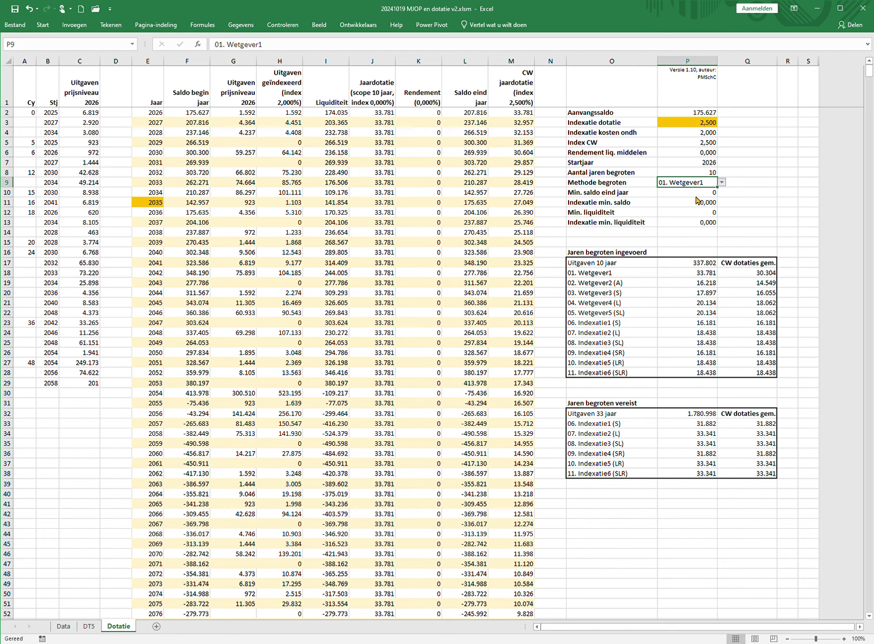
pyautogui.hotkey('alt', 'Down')
pyautogui.press('Down')
pyautogui.press('Return')
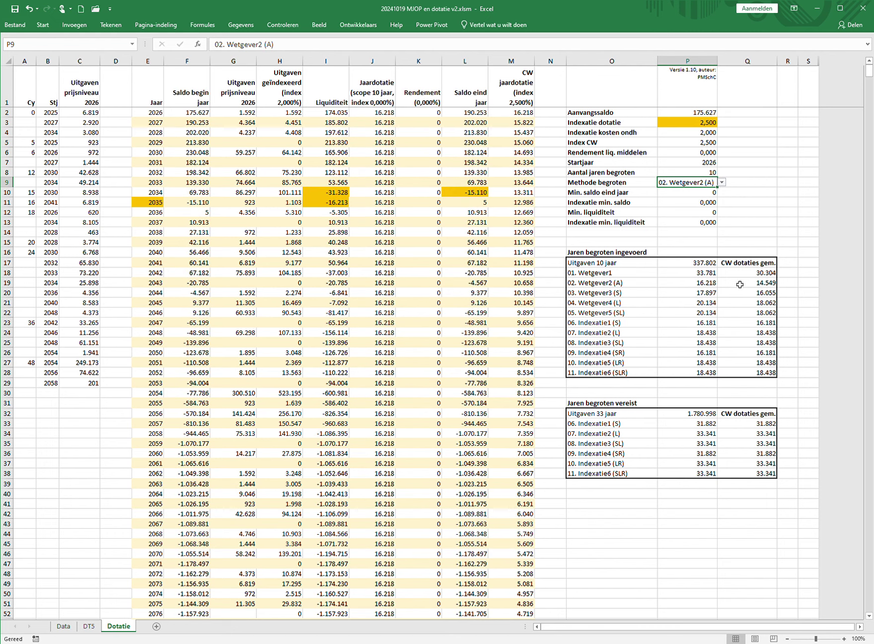
# Step: Inspect the 02. Wetgever2 (A) contribution and 2026 Jaardotatie formulas, and highlight the Saldo eind jaar column
pyautogui.click(685, 284)
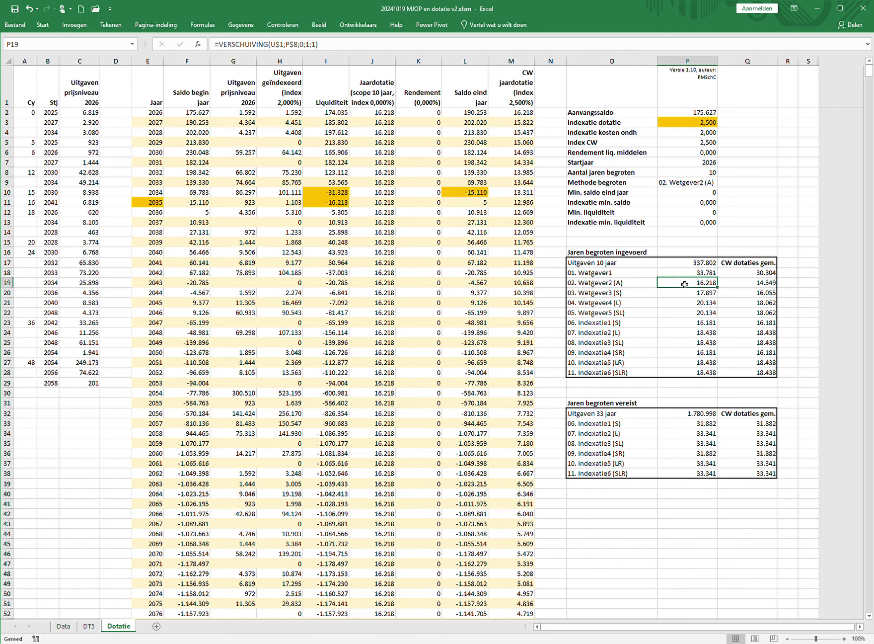
pyautogui.click(376, 114)
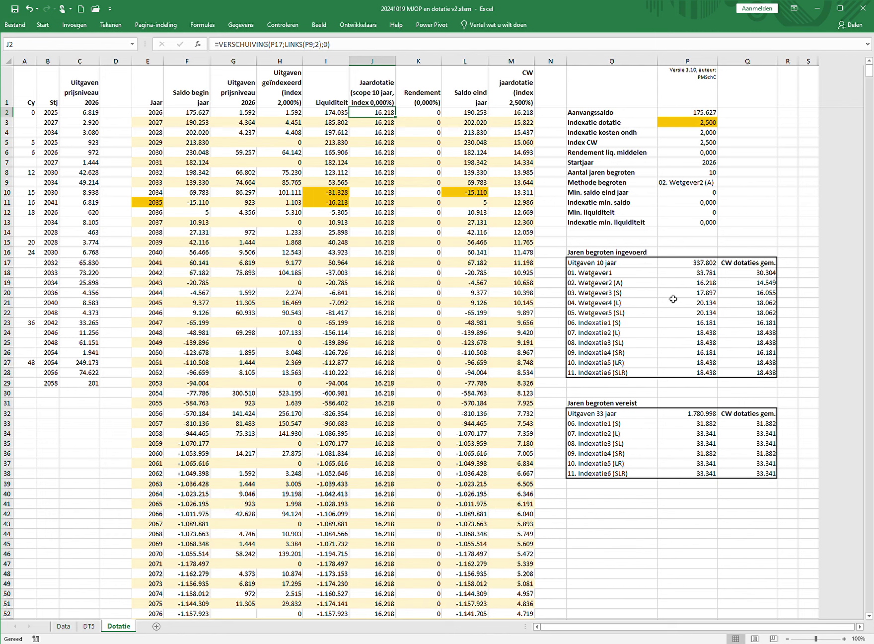
pyautogui.click(480, 69)
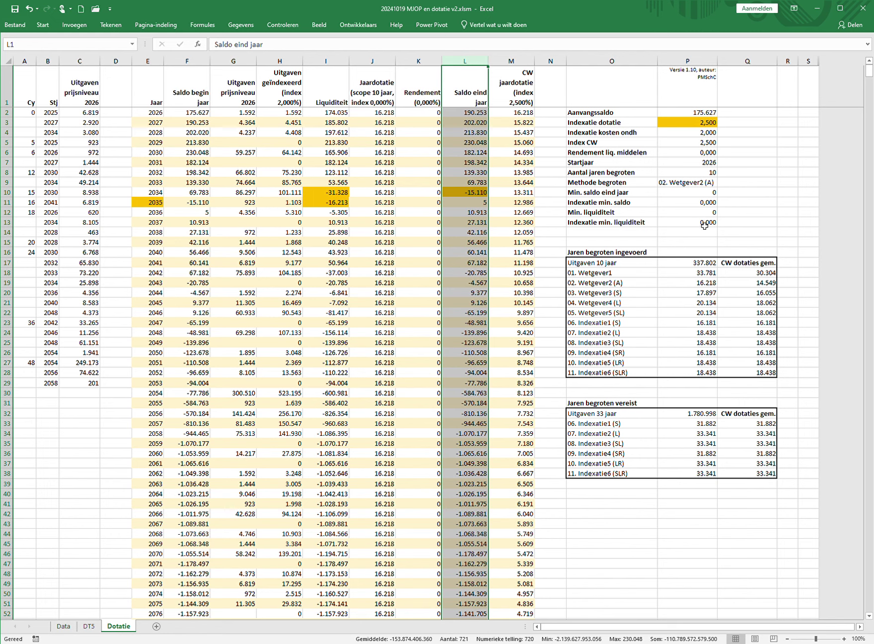
# Step: Change Methode begroten to 03. Wetgever3 (S)
pyautogui.click(711, 184)
pyautogui.click(722, 183)
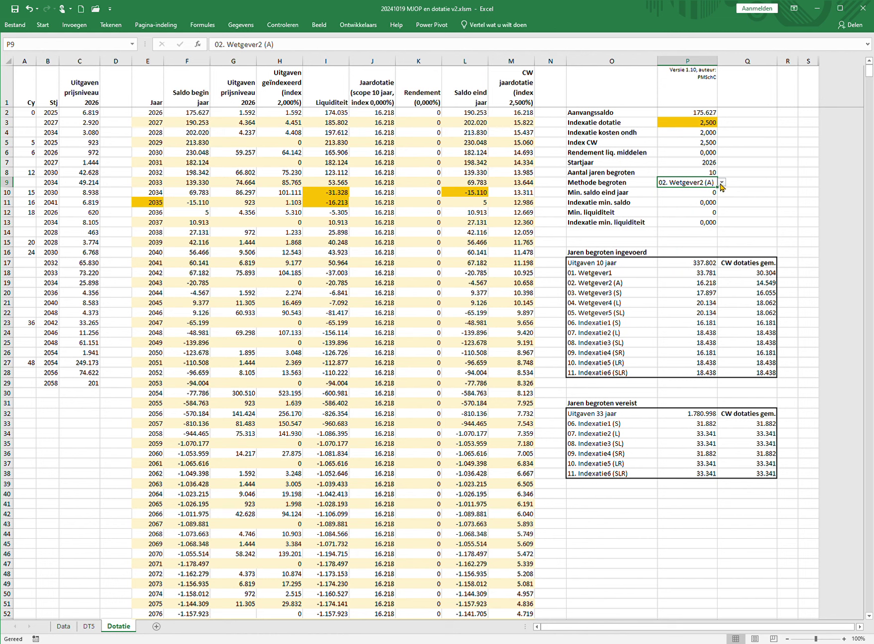
pyautogui.click(695, 198)
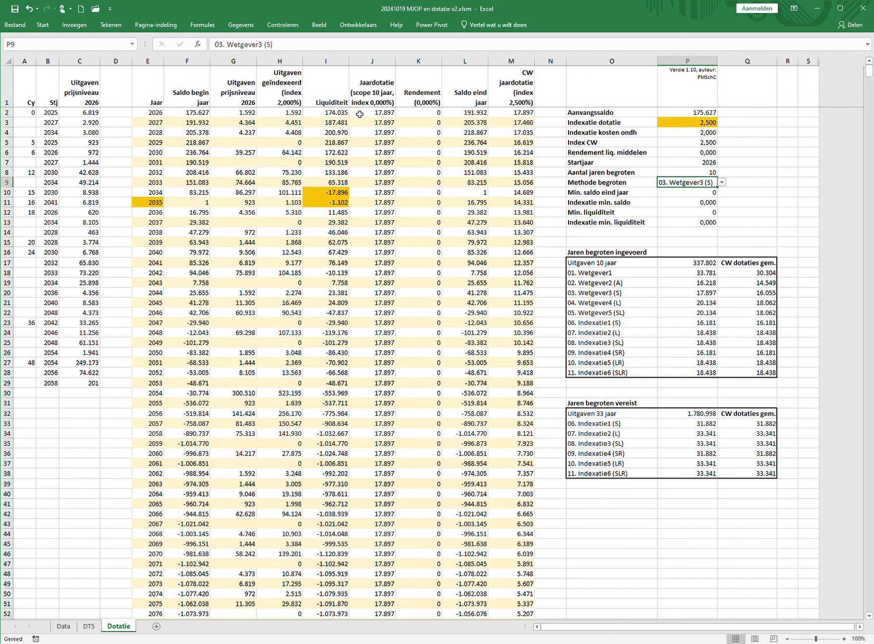
# Step: Inspect the 02. Wetgever2 (A) and 03. Wetgever3 (S) contribution formulas and the 2034 row from Saldo begin jaar to Jaardotatie
pyautogui.click(694, 283)
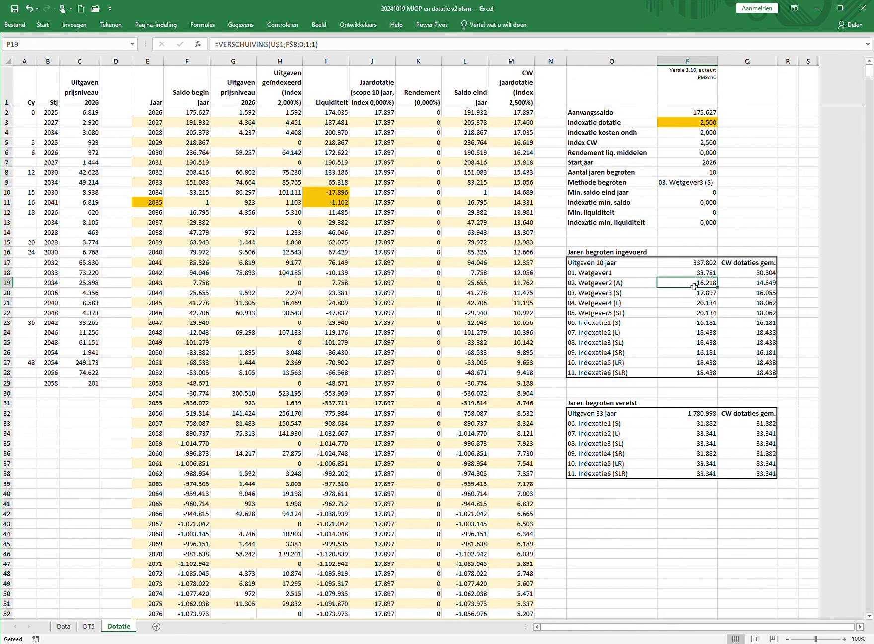
pyautogui.click(693, 295)
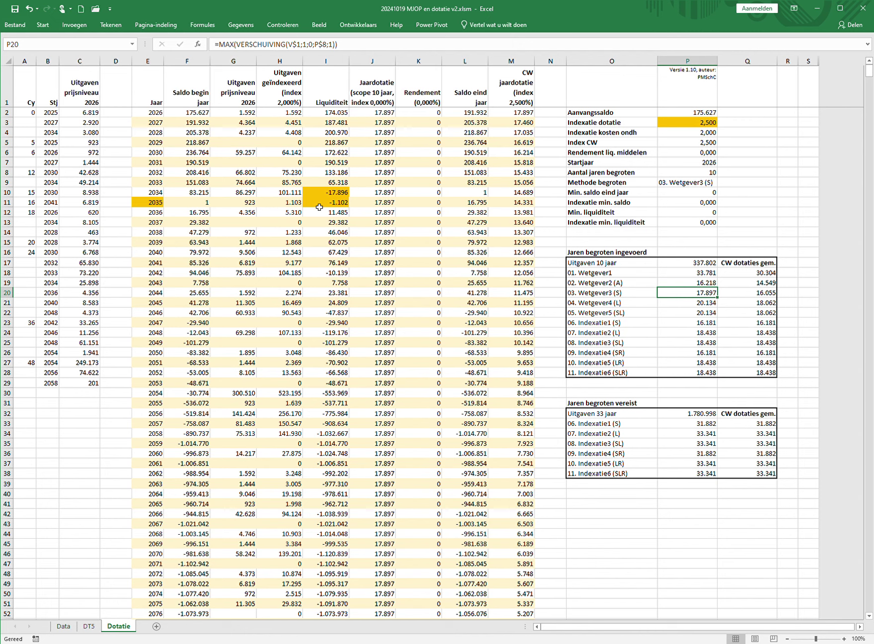
pyautogui.click(151, 192)
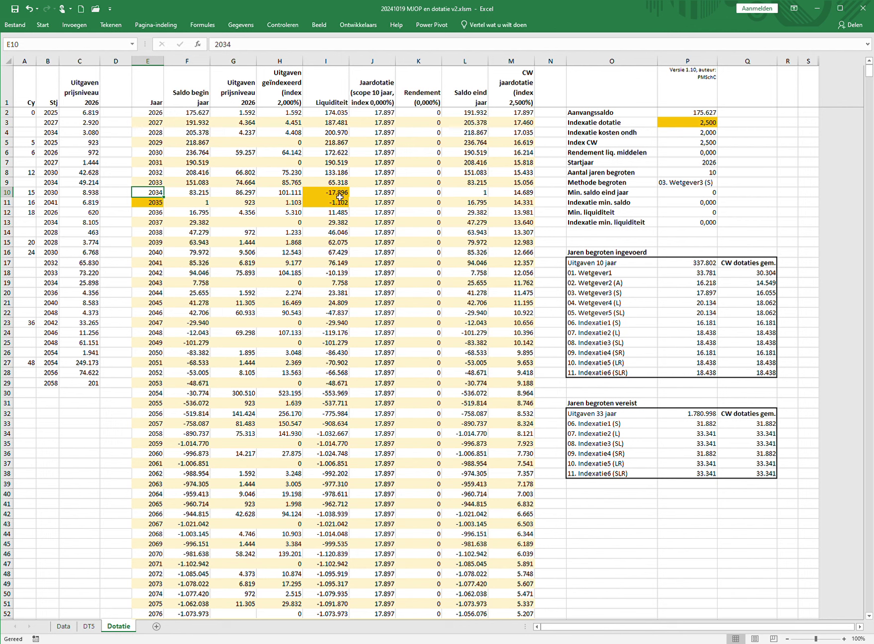
pyautogui.click(191, 195)
pyautogui.click(282, 195)
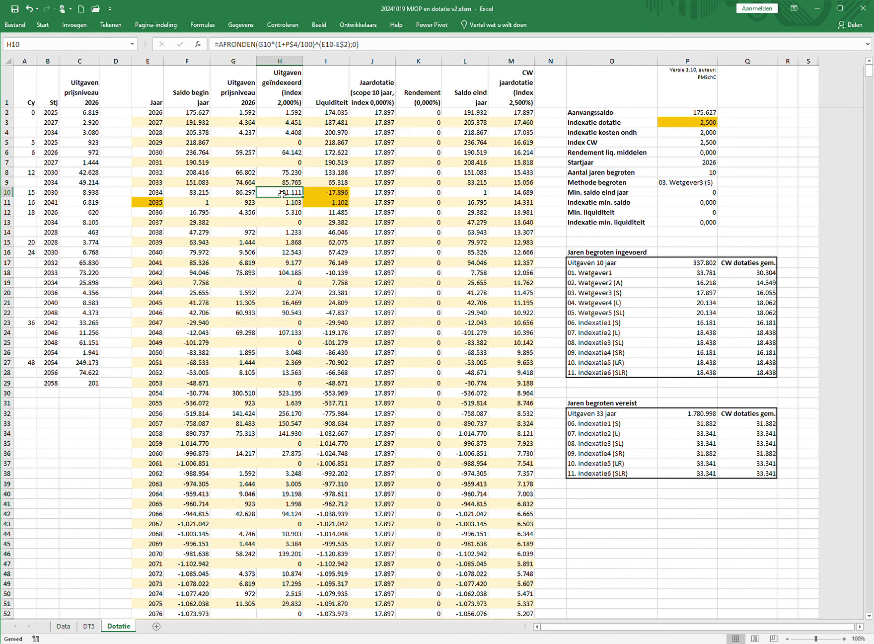
pyautogui.click(321, 196)
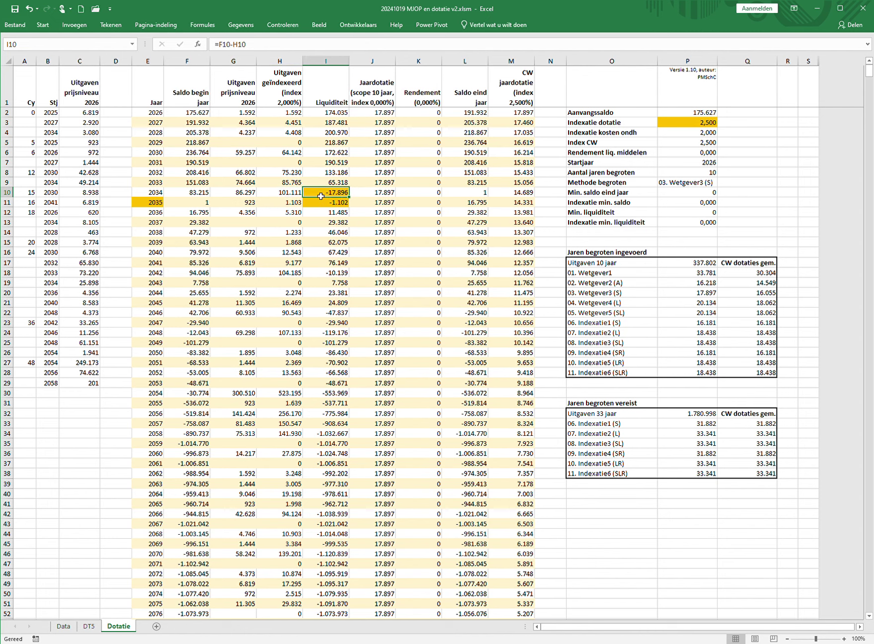
pyautogui.click(363, 194)
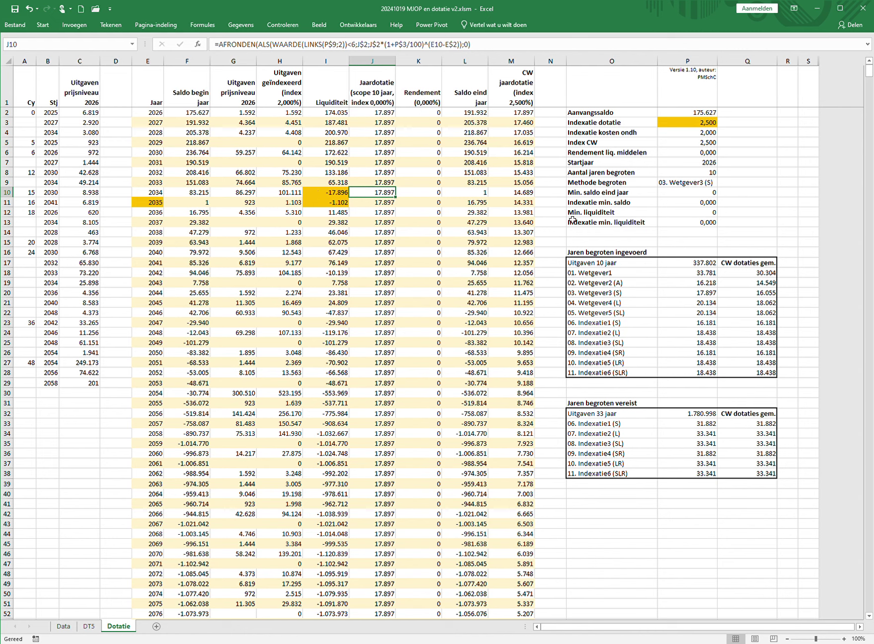
# Step: Set Methode begroten to 04. Wetgever4 (L) and examine the Liquiditeit values for 2026–2035, including the 2034 formula
pyautogui.click(702, 184)
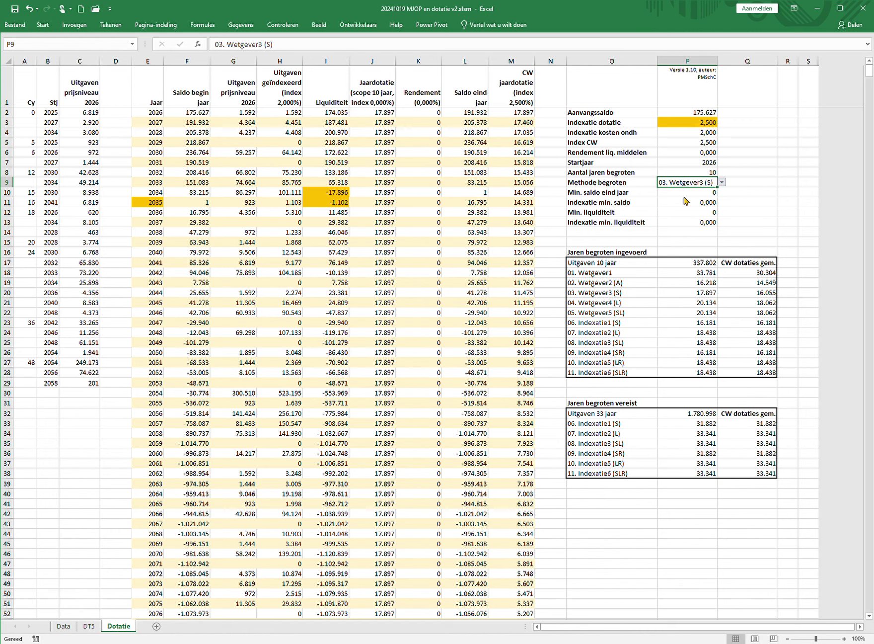
pyautogui.hotkey('alt', 'Down')
pyautogui.press('Down')
pyautogui.press('Return')
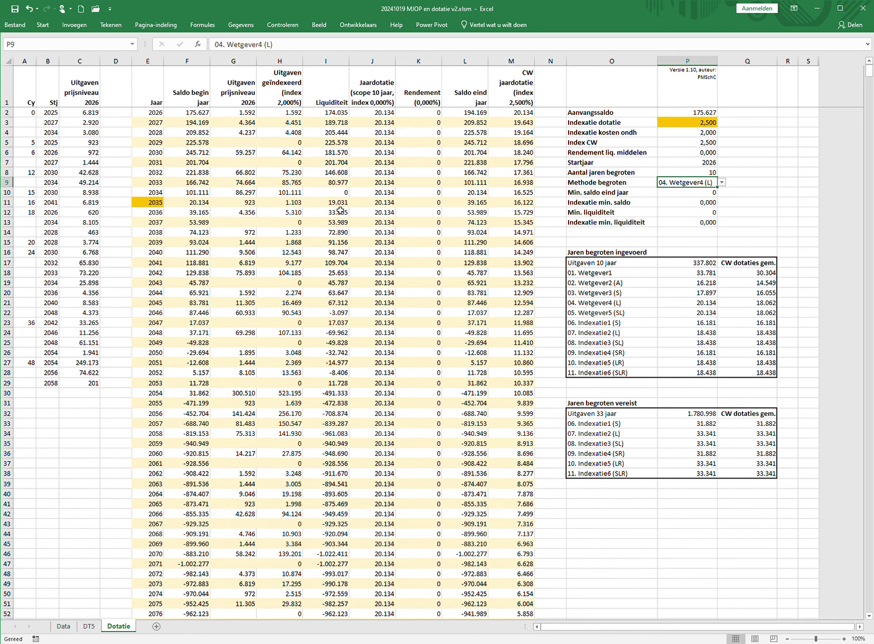
pyautogui.moveTo(340, 204); pyautogui.dragTo(338, 117)
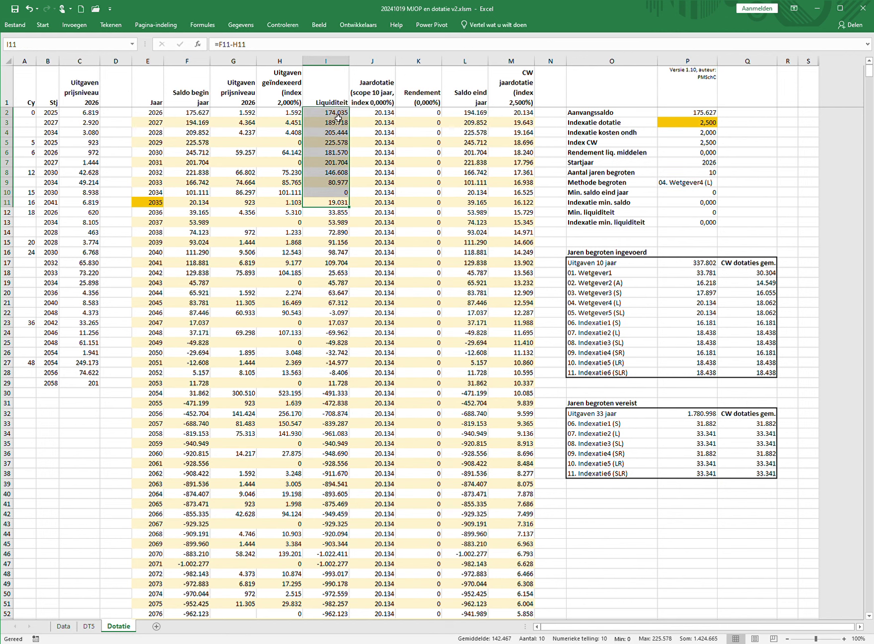
pyautogui.click(325, 197)
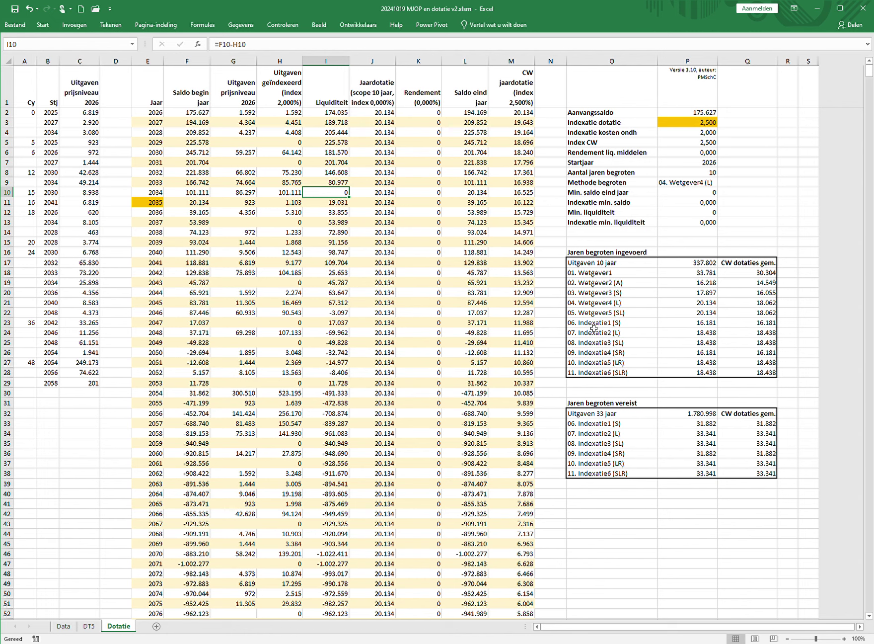
# Step: Check the Indexatie dotatie setting and switch Methode begroten to 06. Indexatie1 (S)
pyautogui.click(647, 328)
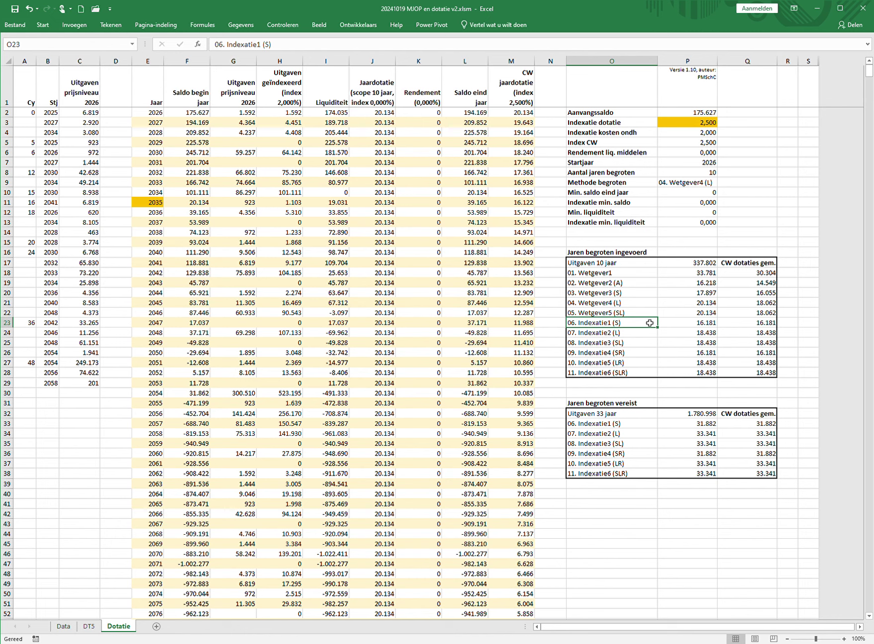
pyautogui.click(686, 127)
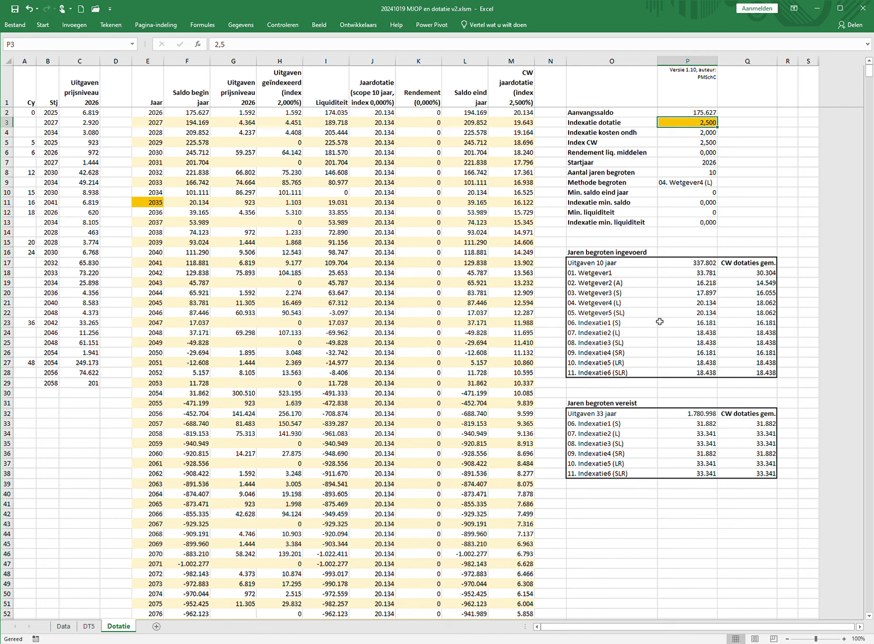
pyautogui.click(693, 183)
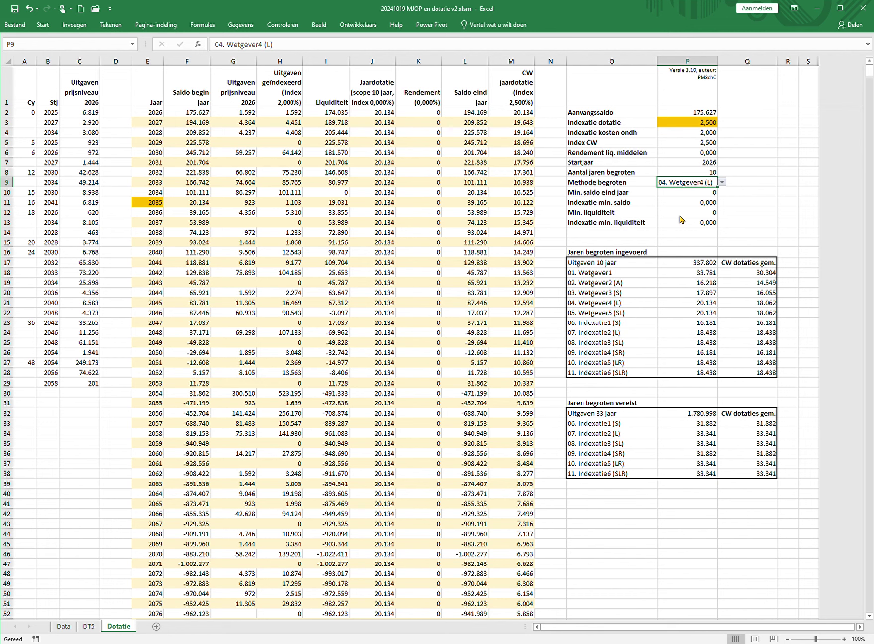
pyautogui.click(722, 183)
pyautogui.click(686, 246)
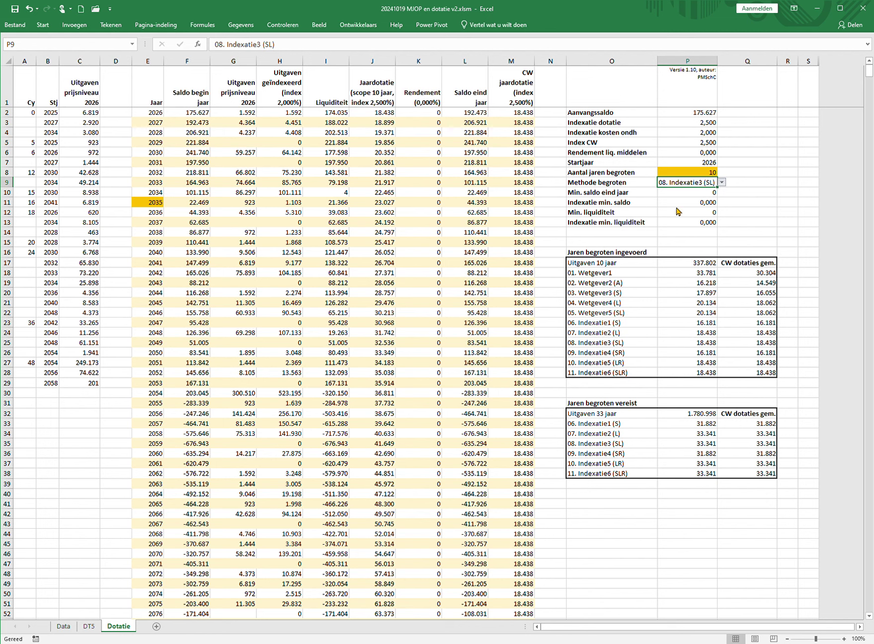
pyautogui.hotkey('alt', 'Down')
pyautogui.press('Up')
pyautogui.press('Up')
pyautogui.press('Return')
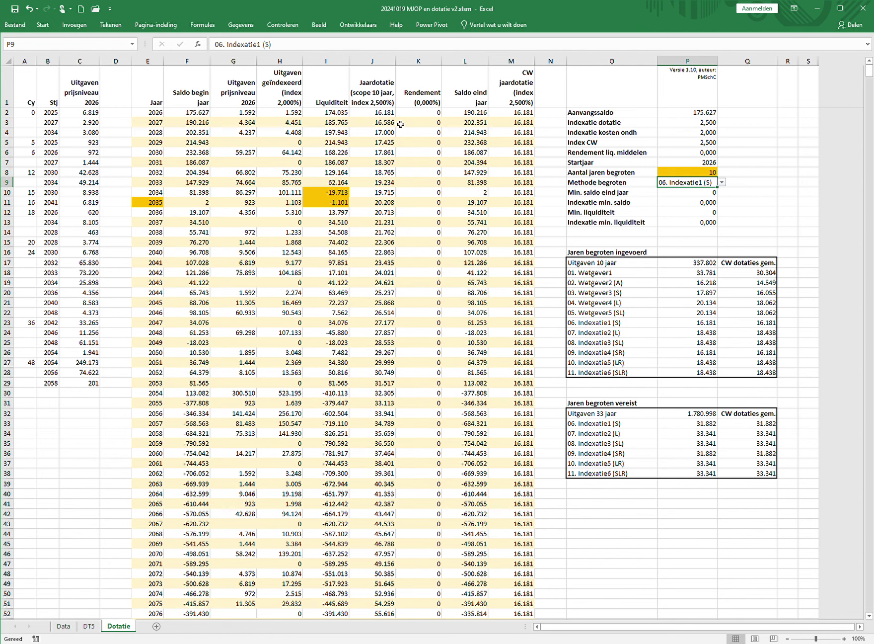
# Step: Inspect the Jaardotatie formulas for 2026 and 2027 and select the Saldo eind jaar values for 2026–2035
pyautogui.click(380, 113)
pyautogui.click(374, 123)
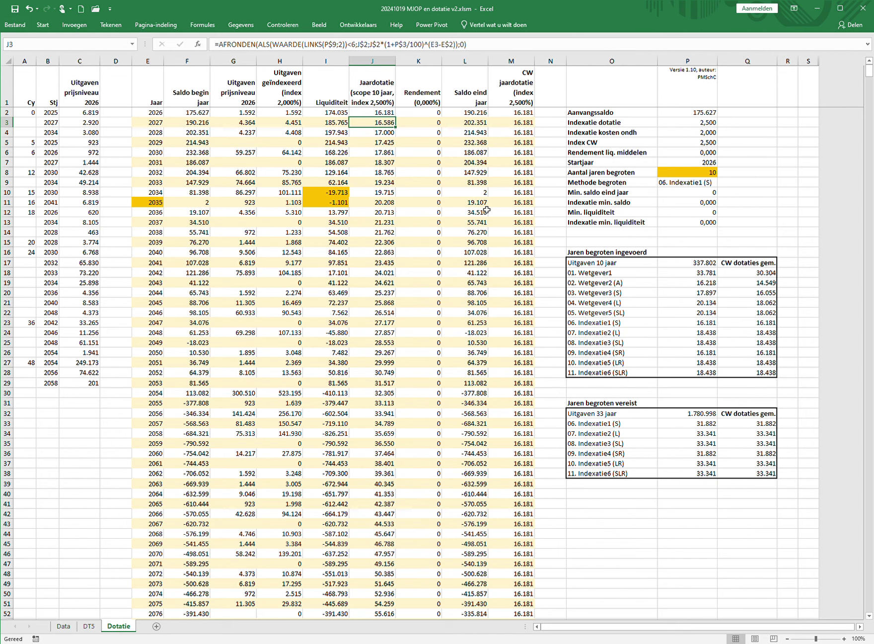
pyautogui.click(460, 205)
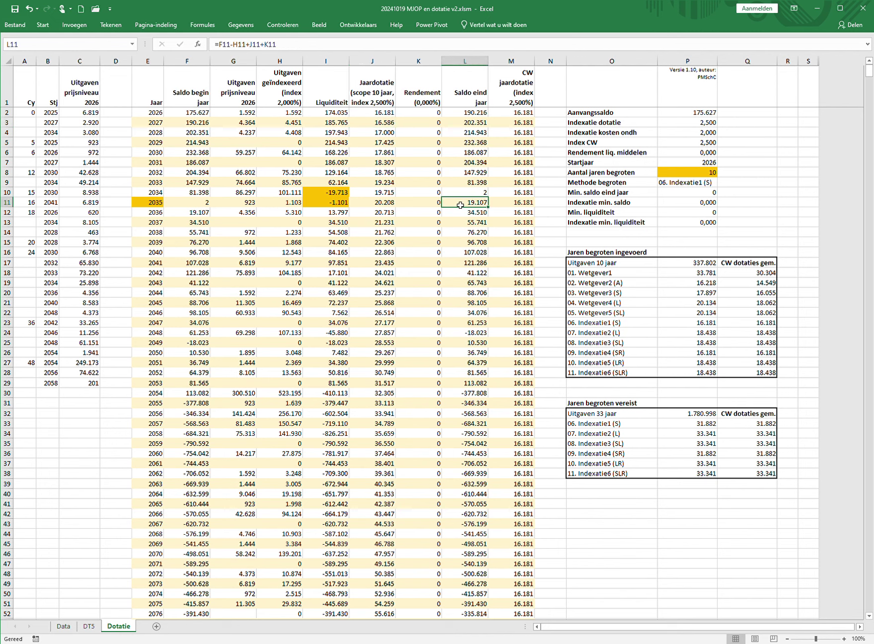
pyautogui.moveTo(461, 205); pyautogui.dragTo(462, 120)
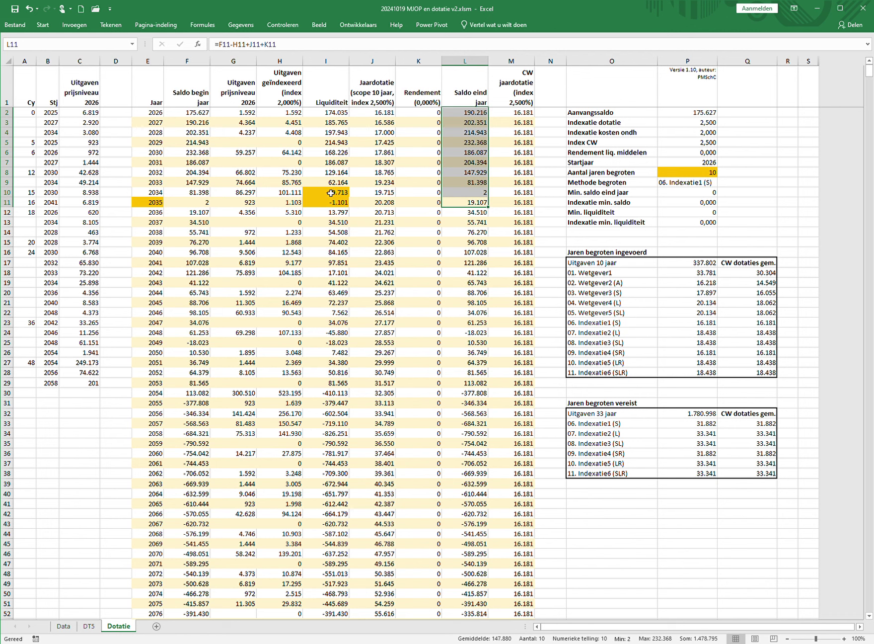
# Step: Set Methode begroten to 07. Indexatie2 (L)
pyautogui.click(702, 183)
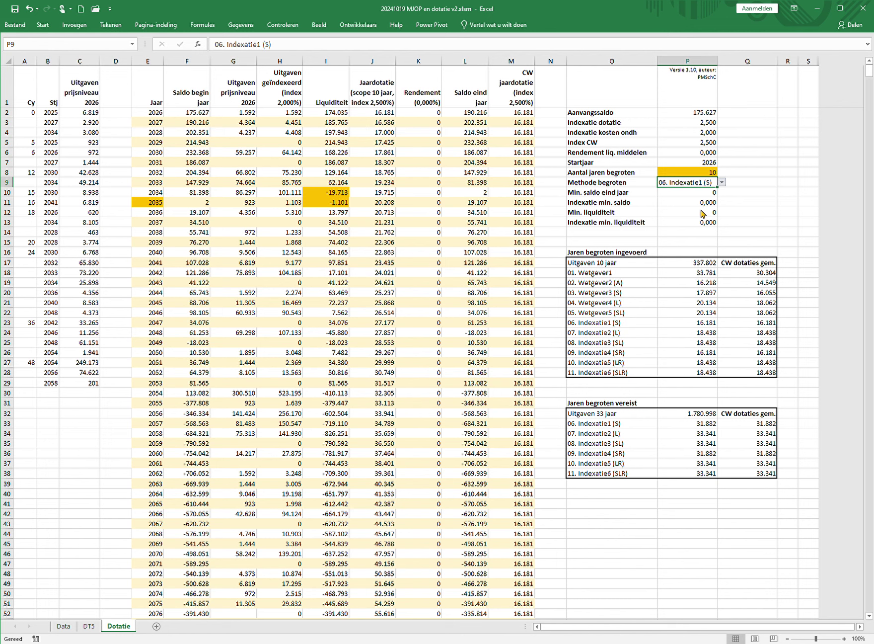
pyautogui.hotkey('alt', 'Down')
pyautogui.press('Down')
pyautogui.press('Return')
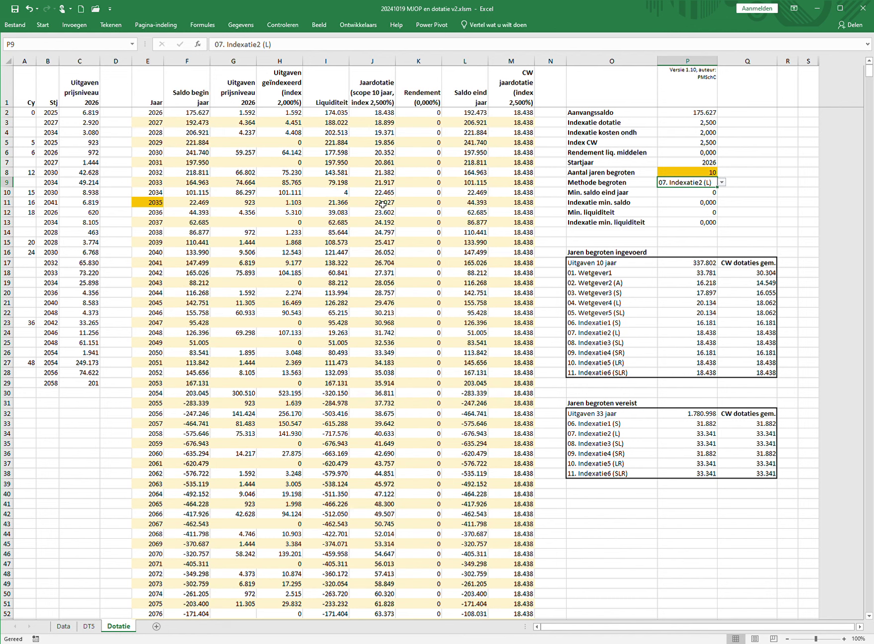
# Step: Select the Liquiditeit values for 2026–2035 and check the Aantal jaren begroten setting
pyautogui.moveTo(331, 203); pyautogui.dragTo(333, 116)
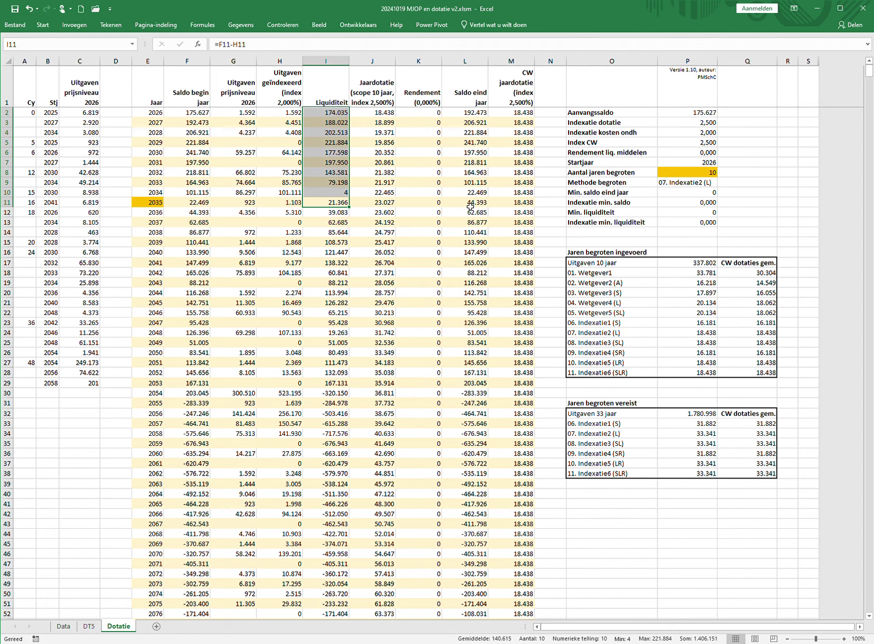
pyautogui.click(772, 175)
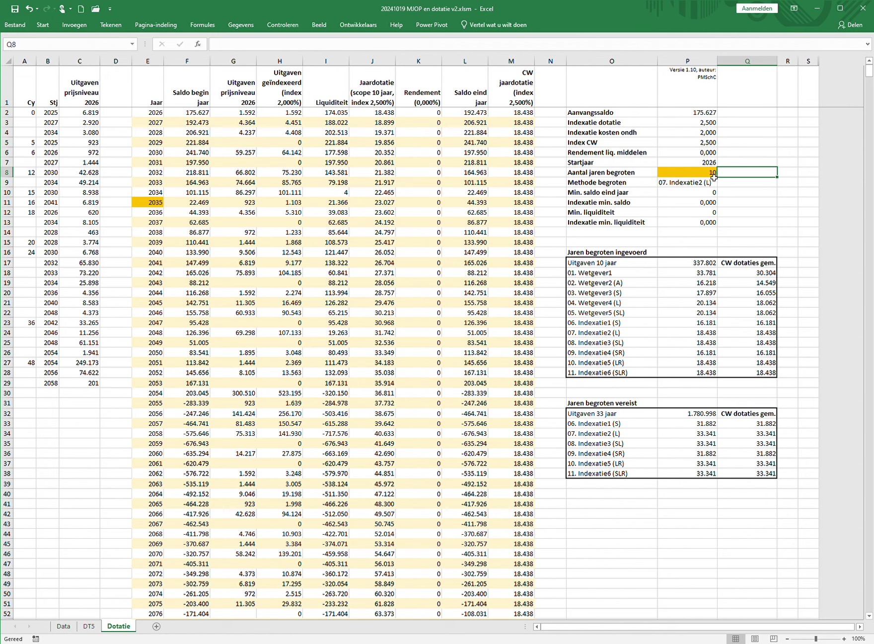
pyautogui.click(697, 174)
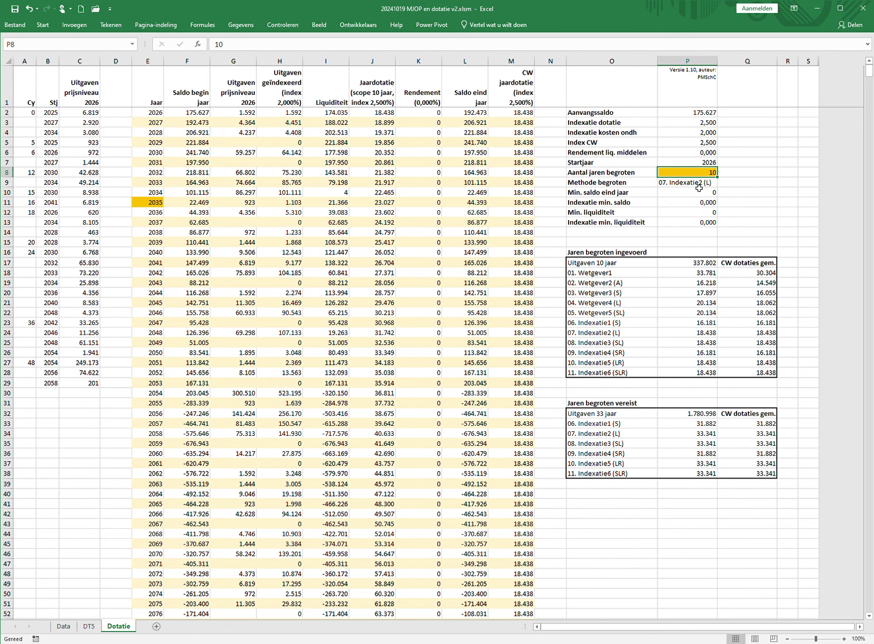
# Step: Set Aantal jaren begroten to 20 and select the Liquiditeit values for 2026–2045
pyautogui.click(699, 184)
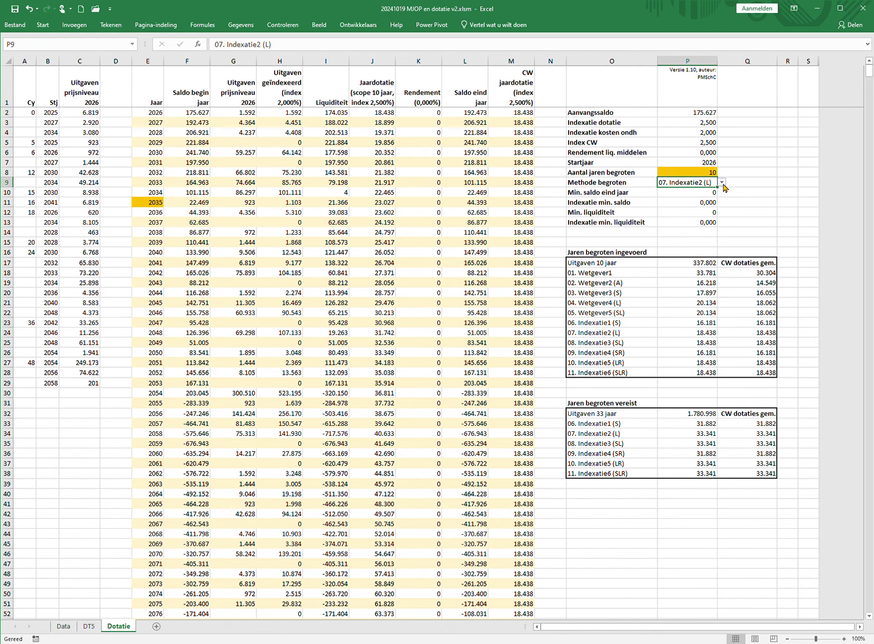
pyautogui.click(703, 175)
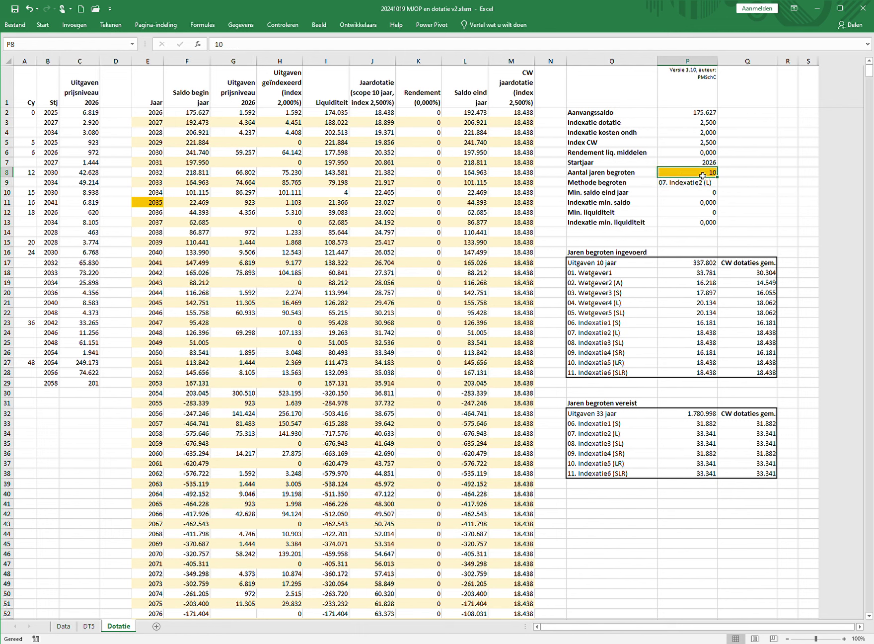
pyautogui.write('20')
pyautogui.press('Return')
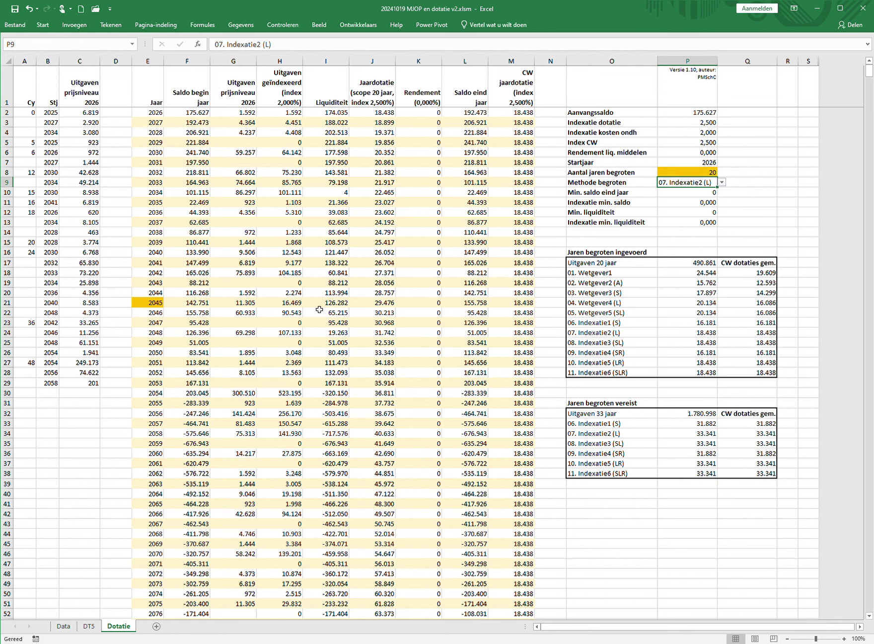
pyautogui.moveTo(319, 304); pyautogui.dragTo(318, 115)
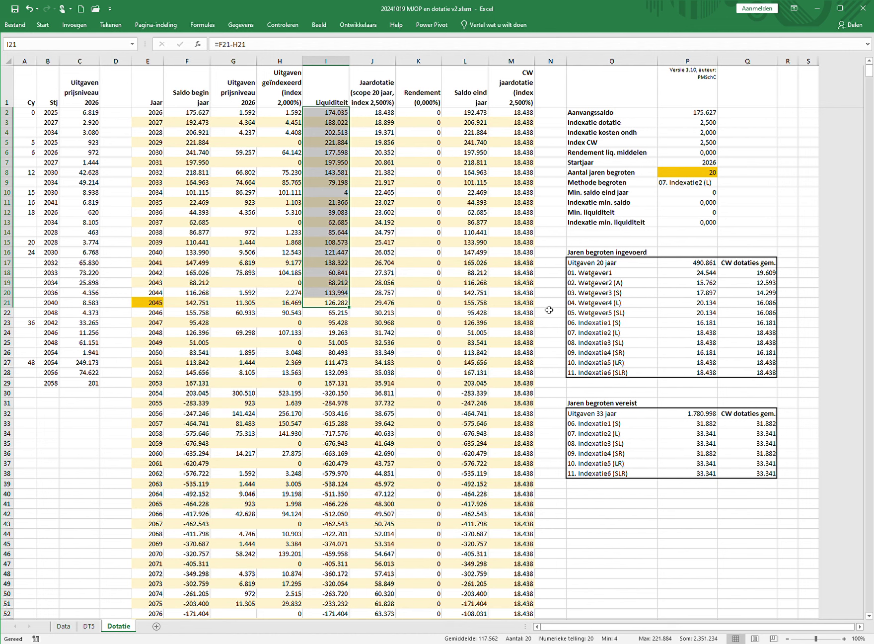
pyautogui.click(664, 547)
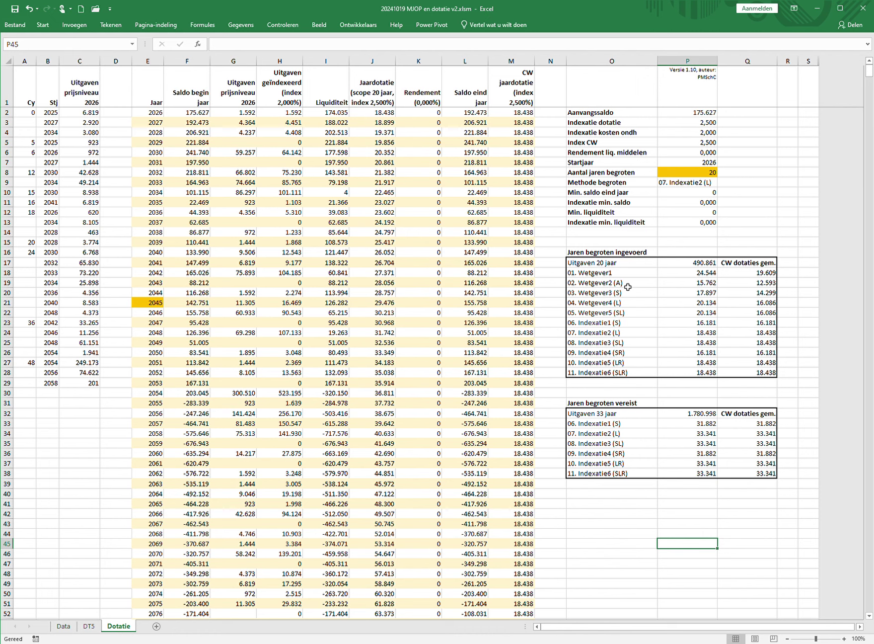
# Step: Set Aantal jaren begroten to 30
pyautogui.click(699, 172)
pyautogui.write('30')
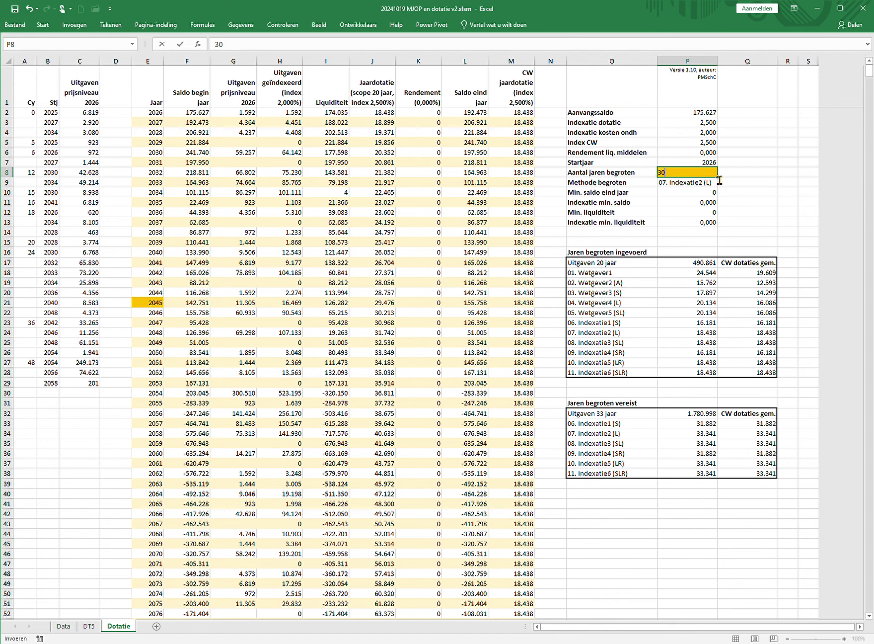
pyautogui.hotkey('ctrl', 'Return')
pyautogui.press('Down')
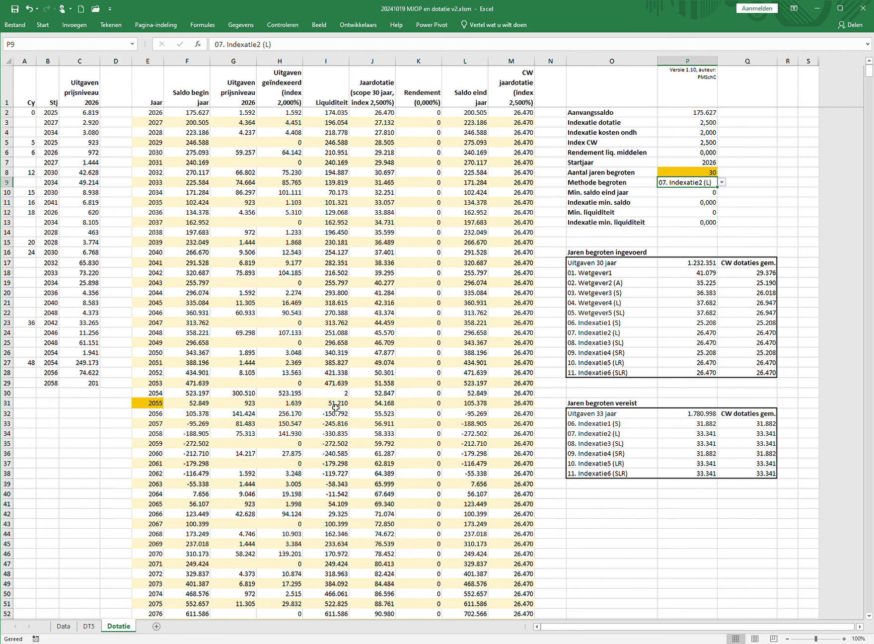
# Step: Select the Liquiditeit and Saldo eind jaar values for 2026–2055, and check both columns for 2056
pyautogui.moveTo(336, 408); pyautogui.dragTo(329, 115)
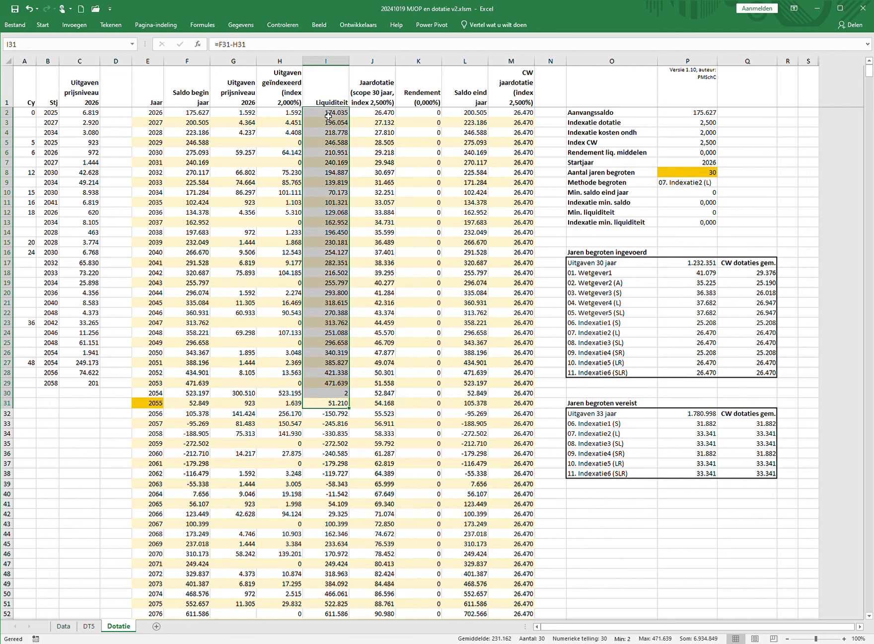
pyautogui.moveTo(461, 404); pyautogui.dragTo(469, 115)
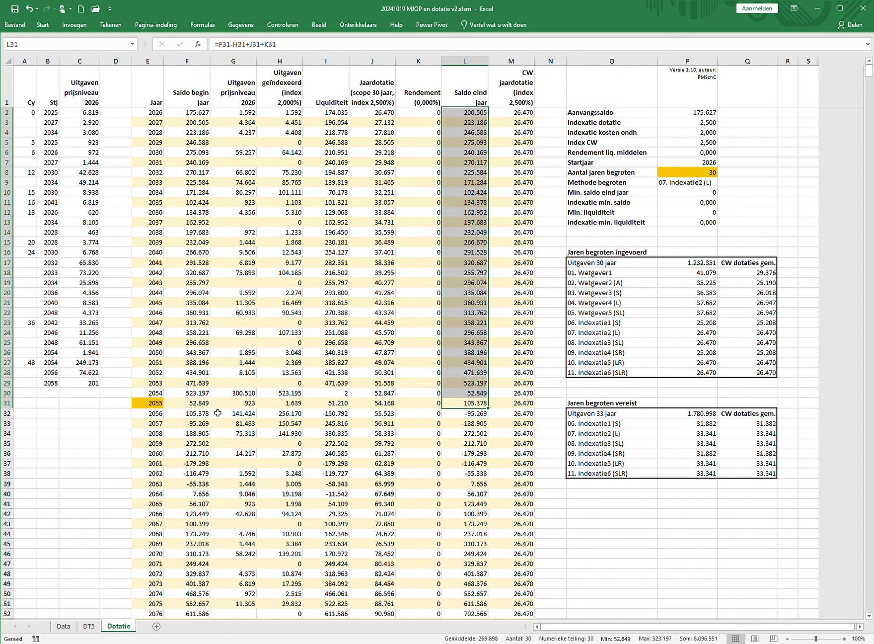
pyautogui.click(331, 416)
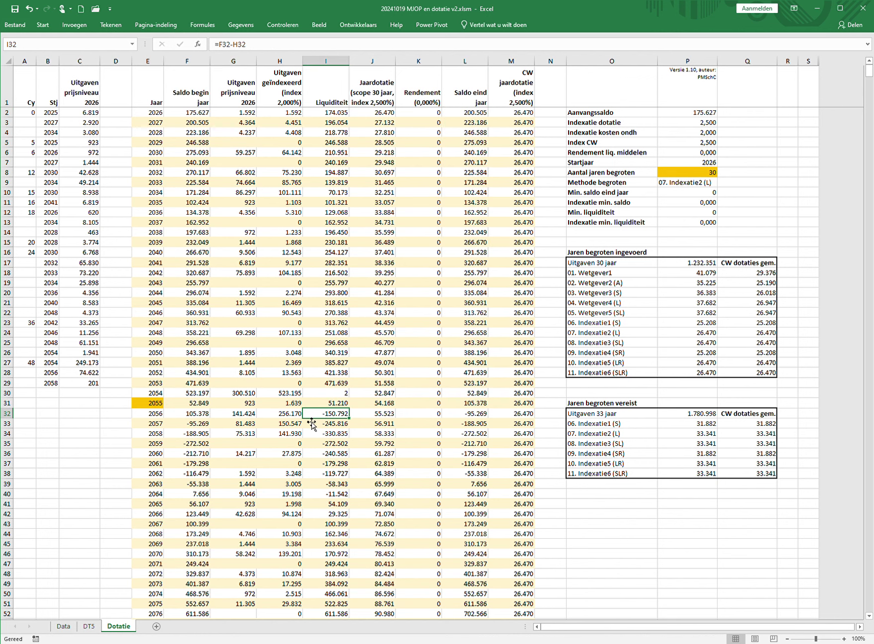
pyautogui.click(459, 417)
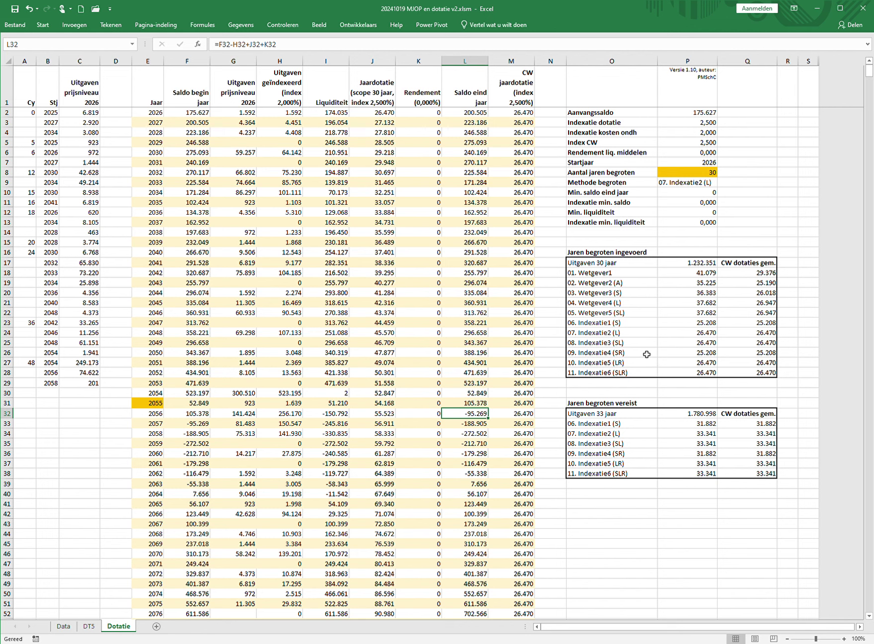
# Step: Inspect the 11. Indexatie6 (SLR) formulas in the Jaren begroten ingevoerd and Jaren begroten vereist tables
pyautogui.click(744, 375)
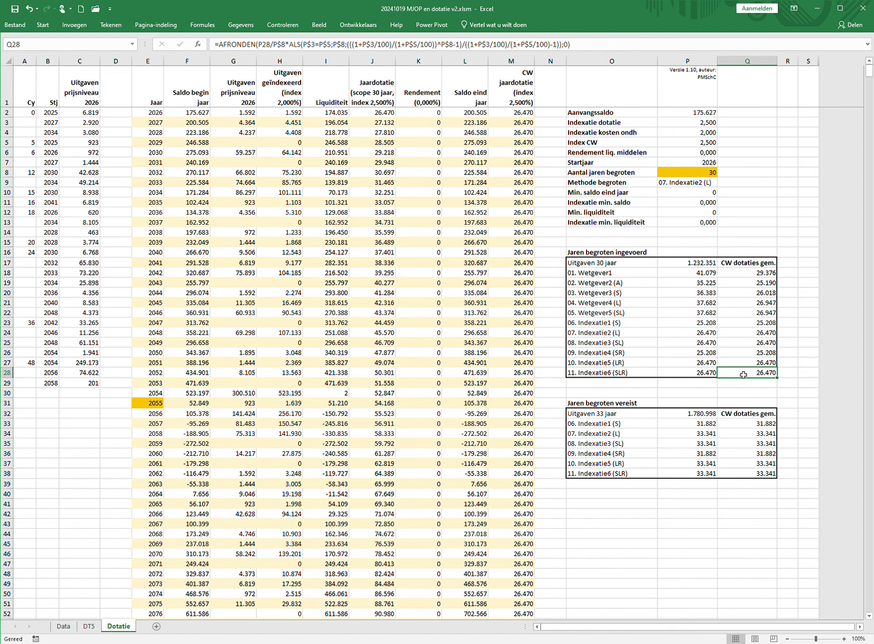
pyautogui.click(692, 377)
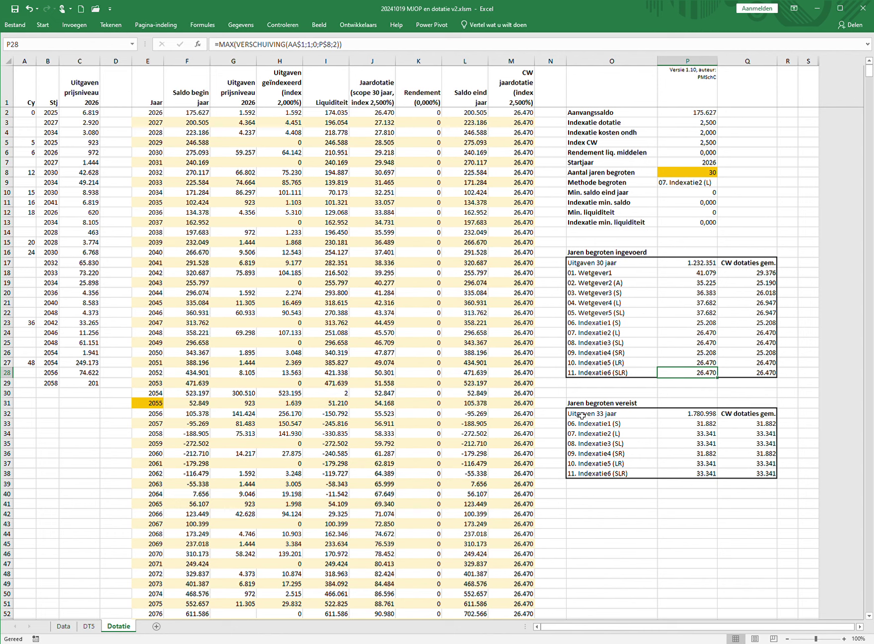
pyautogui.doubleClick(681, 474)
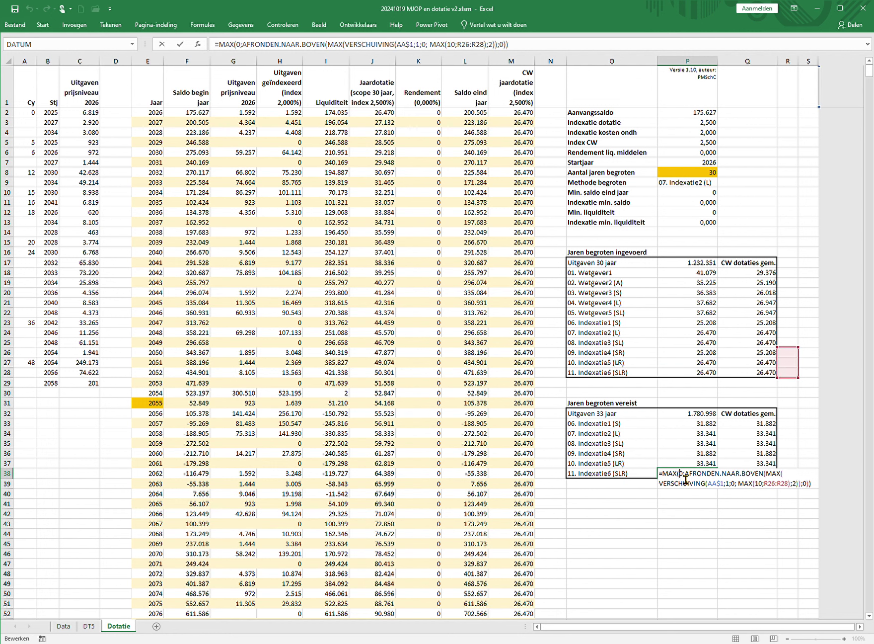
pyautogui.click(597, 513)
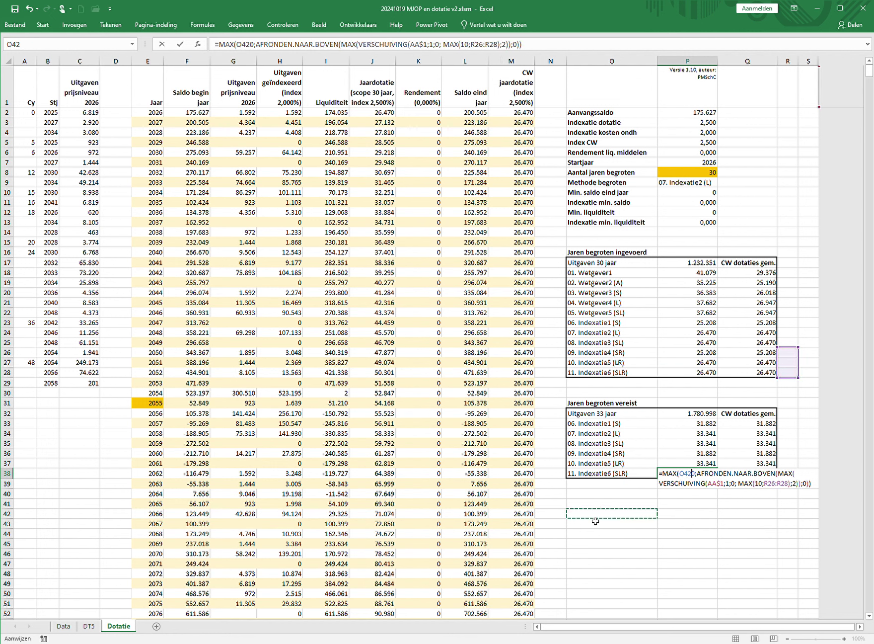
pyautogui.press('Escape')
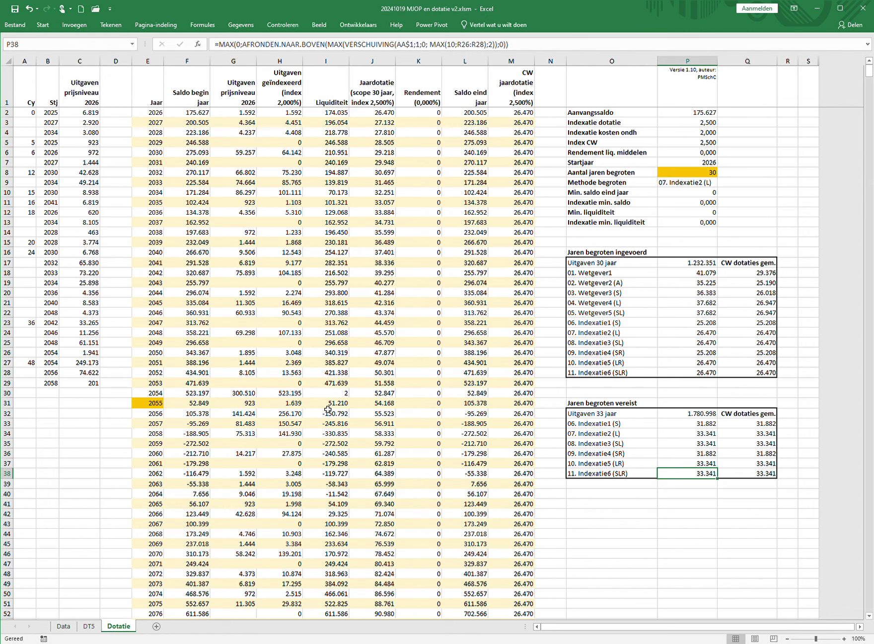
# Step: Select the Liquiditeit values for 2056–2064
pyautogui.moveTo(328, 407); pyautogui.dragTo(327, 457)
pyautogui.click(326, 458)
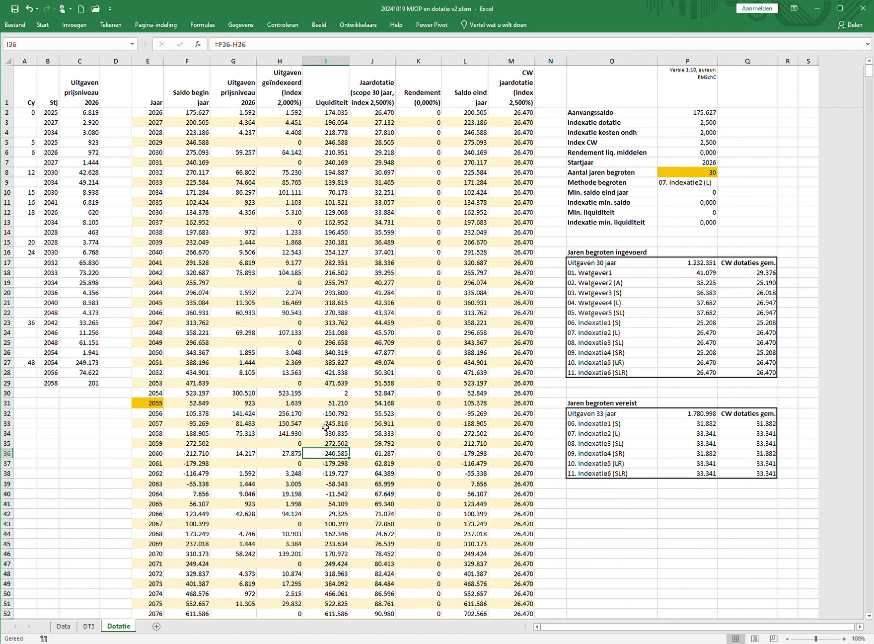
pyautogui.click(334, 416)
pyautogui.moveTo(334, 416); pyautogui.dragTo(318, 507)
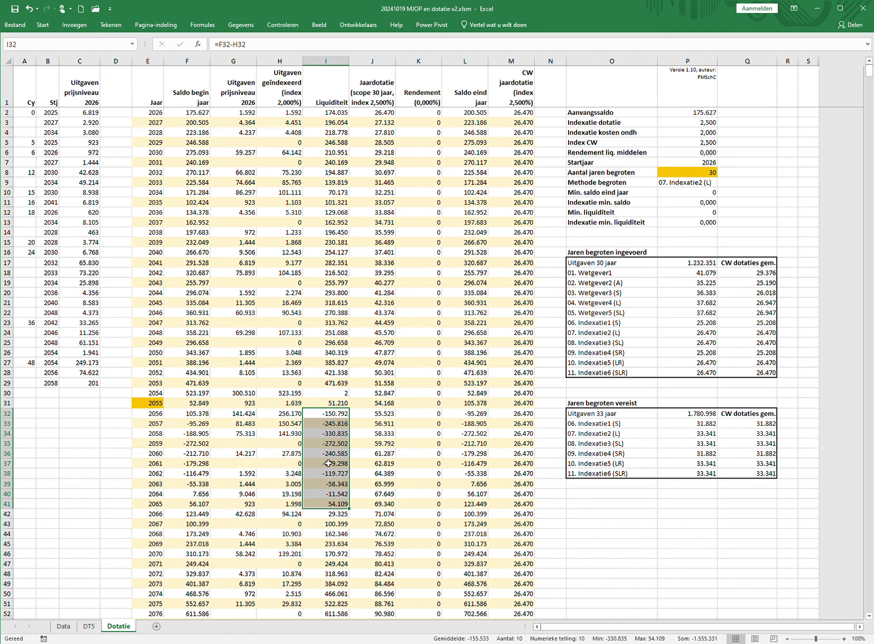
pyautogui.moveTo(326, 414); pyautogui.dragTo(318, 492)
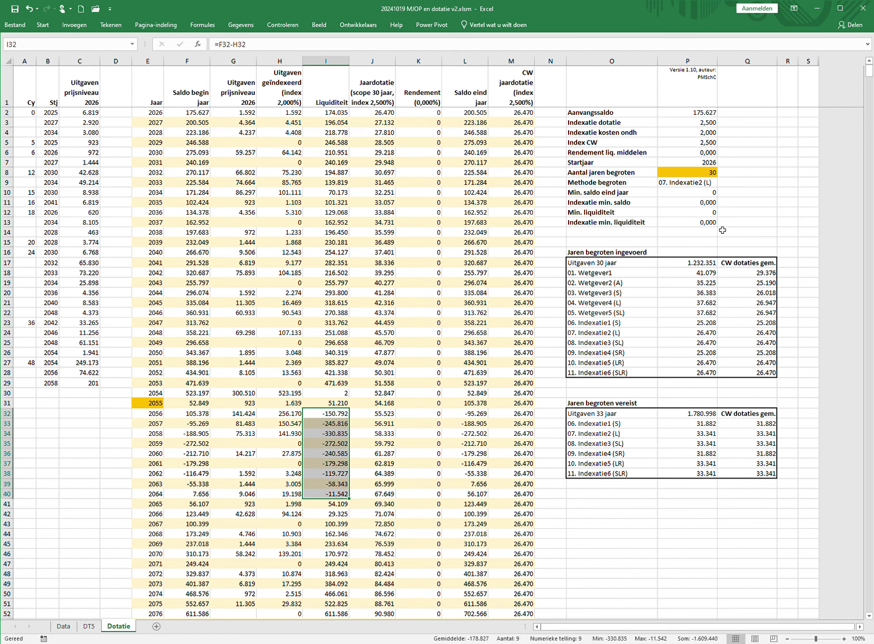
# Step: Set Aantal jaren begroten to 33 and check the Liquiditeit column, including the 2058 value
pyautogui.click(698, 178)
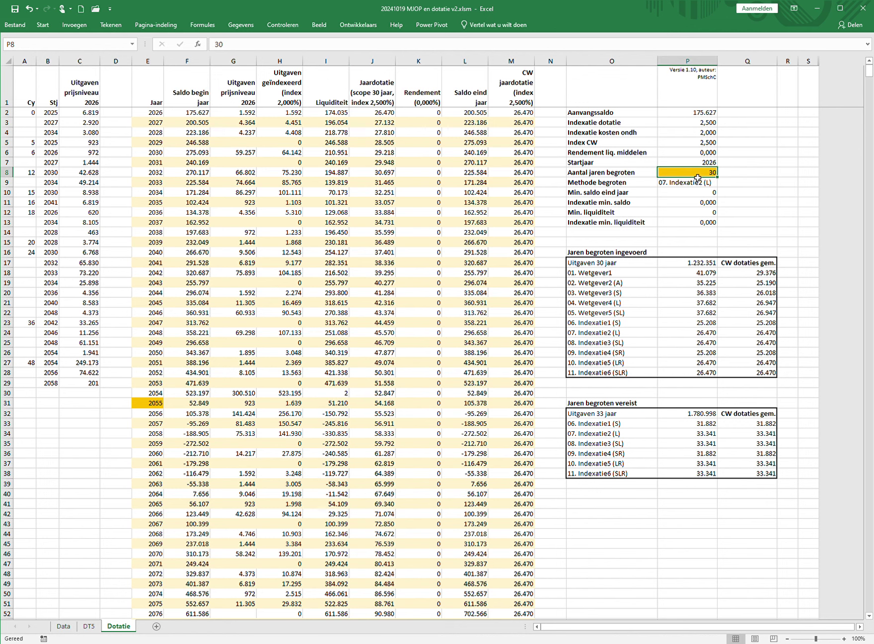
pyautogui.write('33')
pyautogui.press('Return')
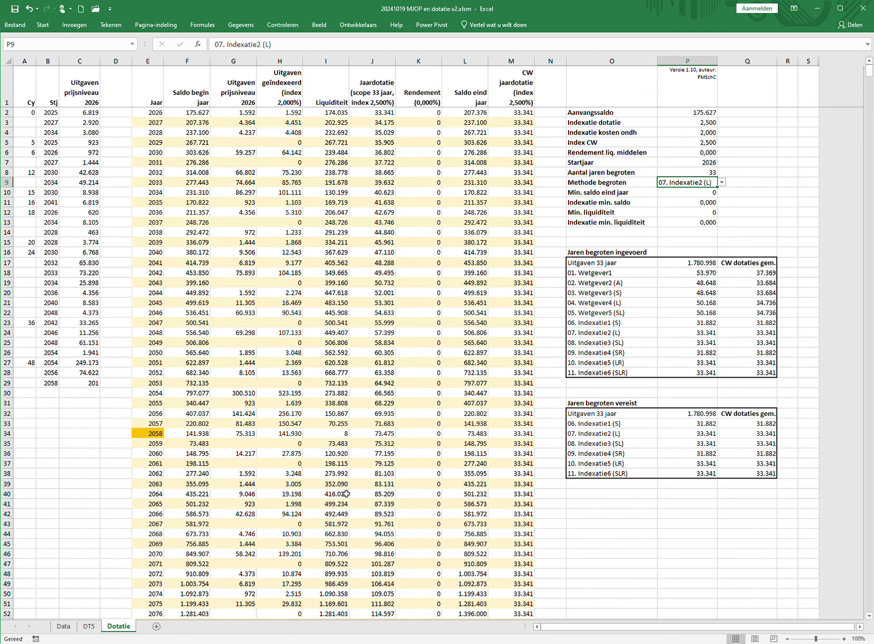
pyautogui.click(324, 63)
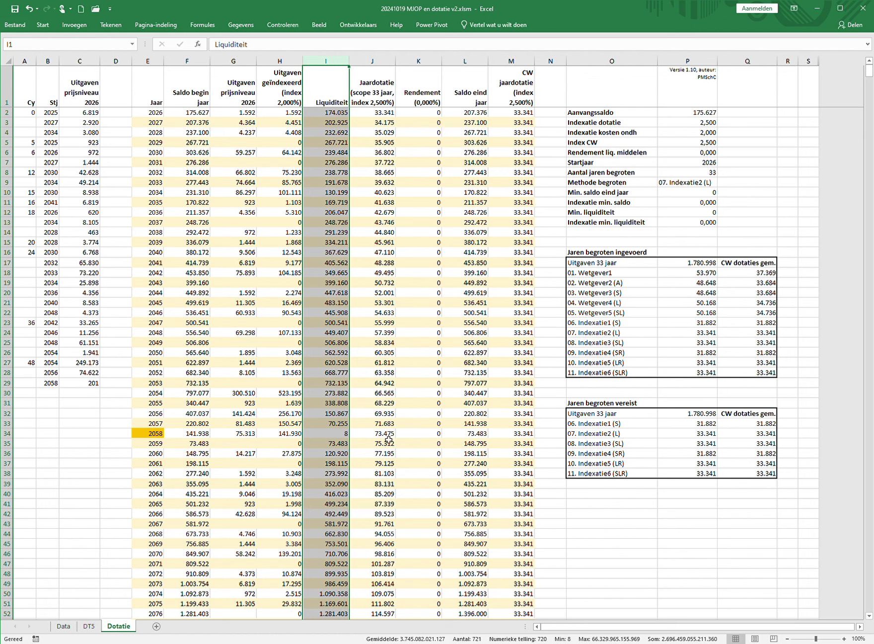
pyautogui.click(329, 434)
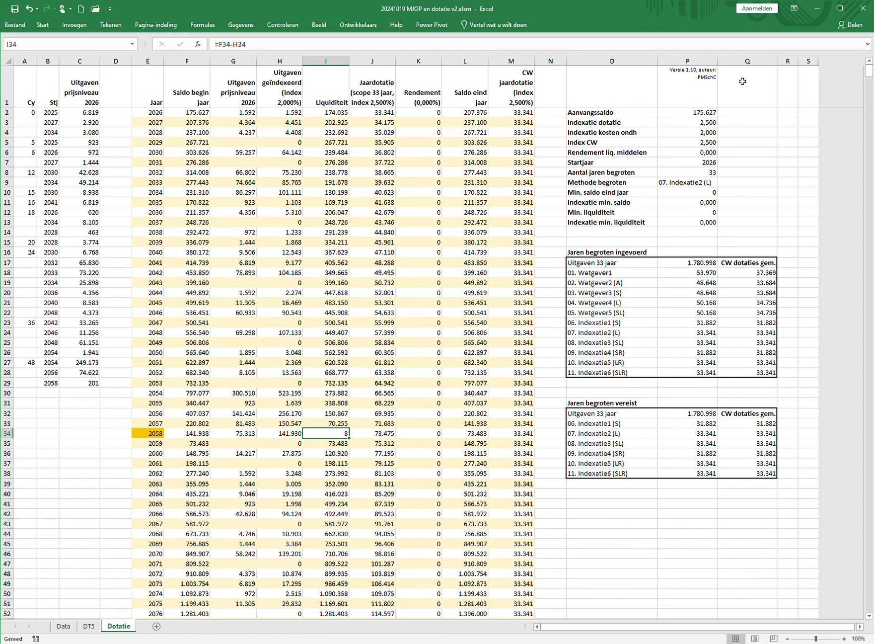
# Step: Inspect the CW dotaties gem. column for 01. Wetgever1 and the Indexatie methods 06 through 11
pyautogui.click(750, 62)
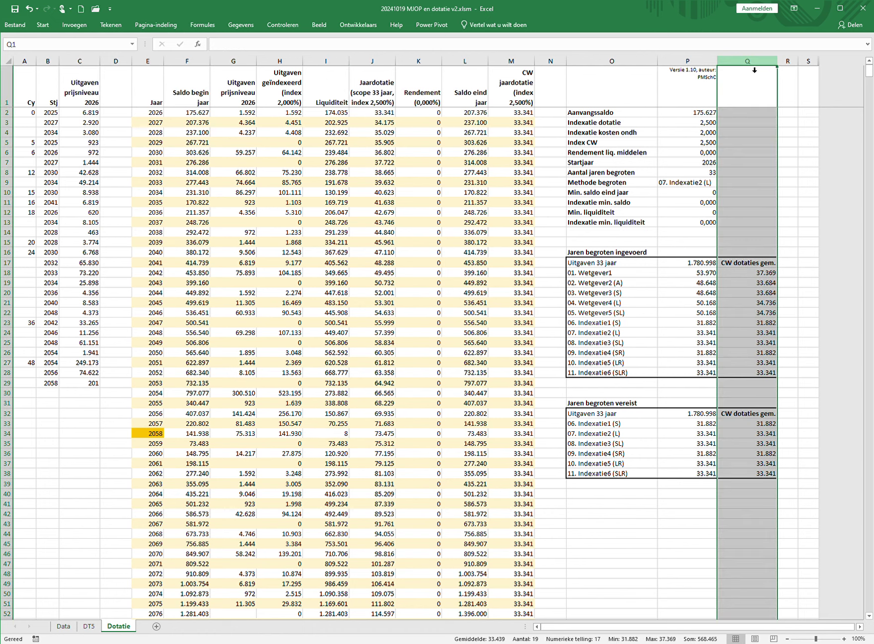
pyautogui.click(743, 275)
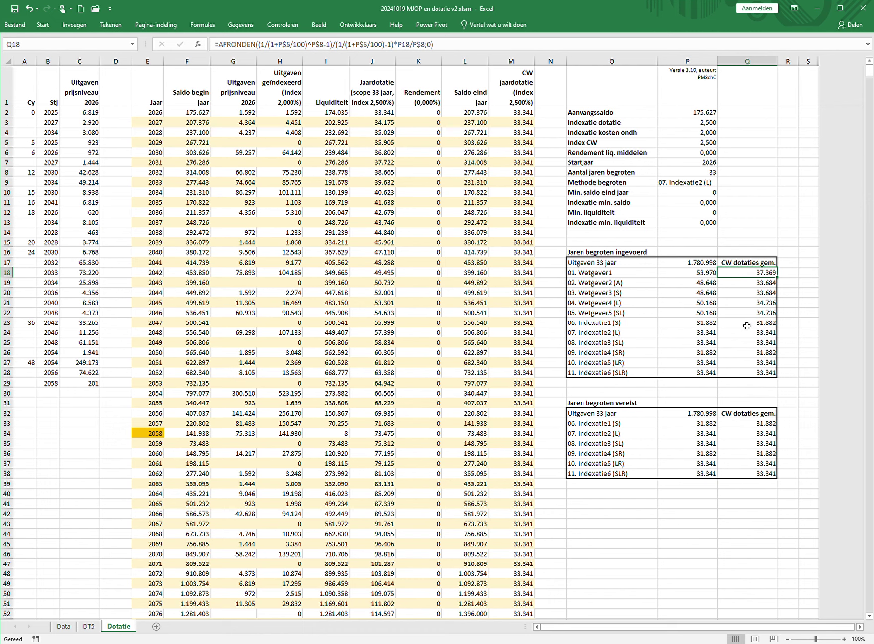
pyautogui.moveTo(747, 326); pyautogui.dragTo(744, 375)
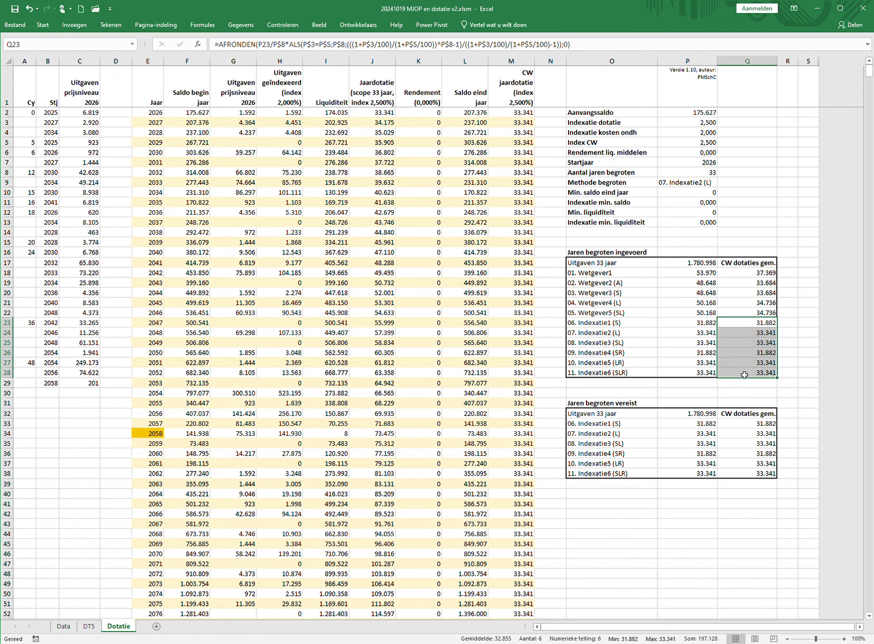
pyautogui.click(809, 342)
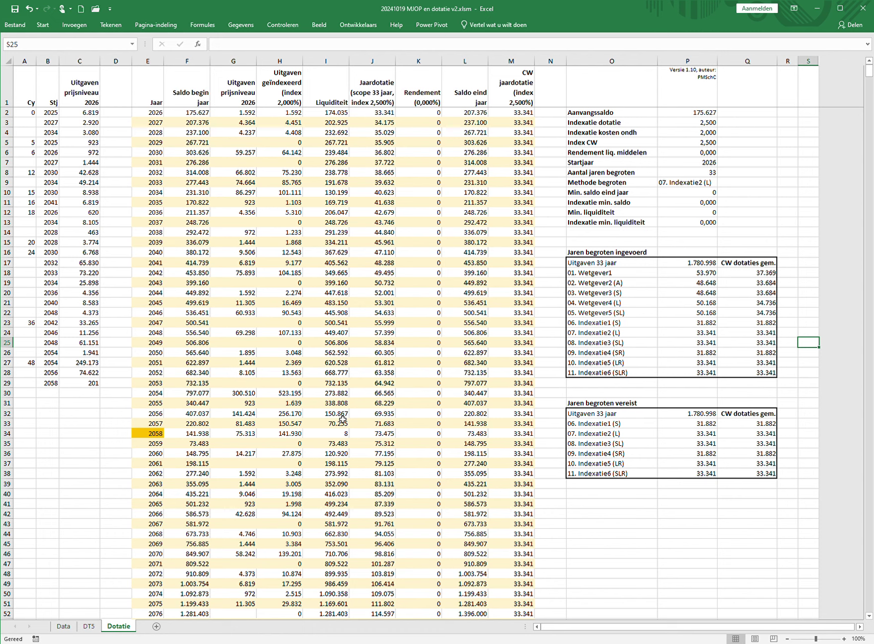
# Step: Add an expenditure row below the 2058 entry with Cy 60, Stj 2069 and Uitgaven prijsniveau 2026 of 629206
pyautogui.click(25, 393)
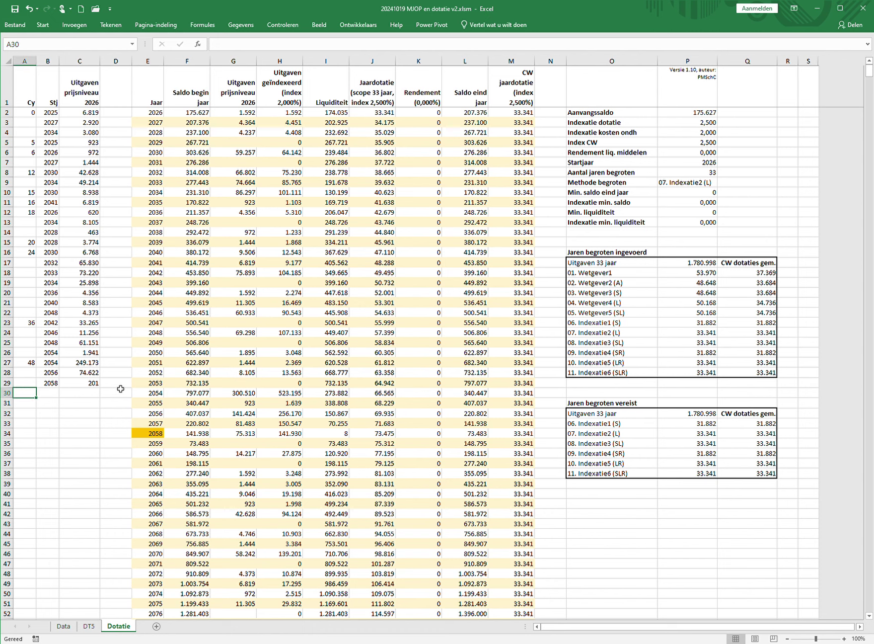
pyautogui.write('60')
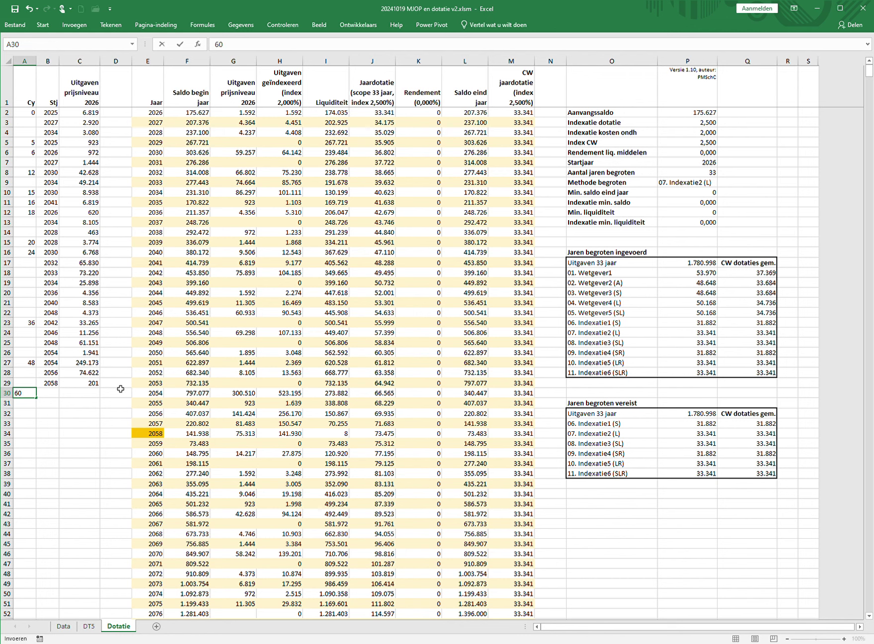
pyautogui.press('Tab')
pyautogui.write('20')
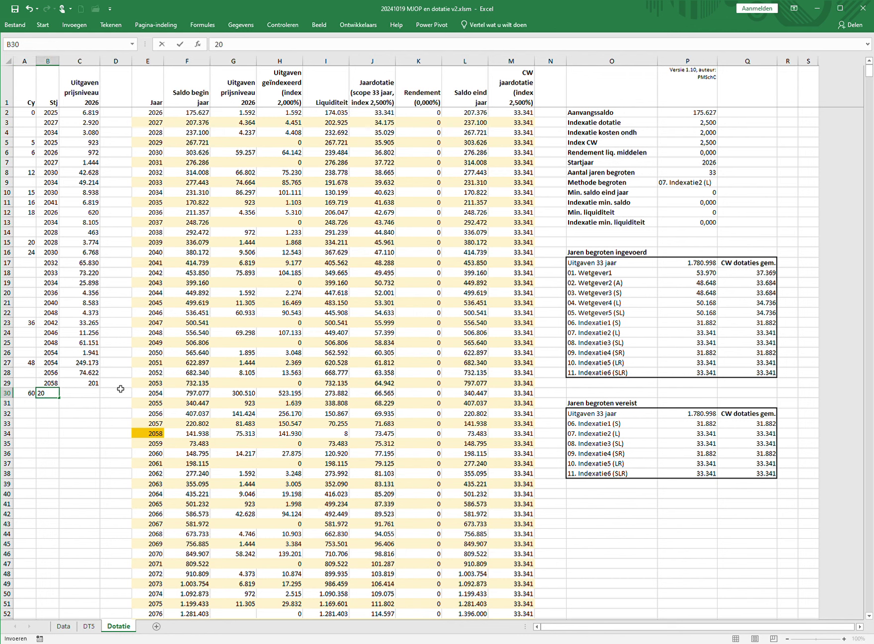
pyautogui.write('69')
pyautogui.press('Tab')
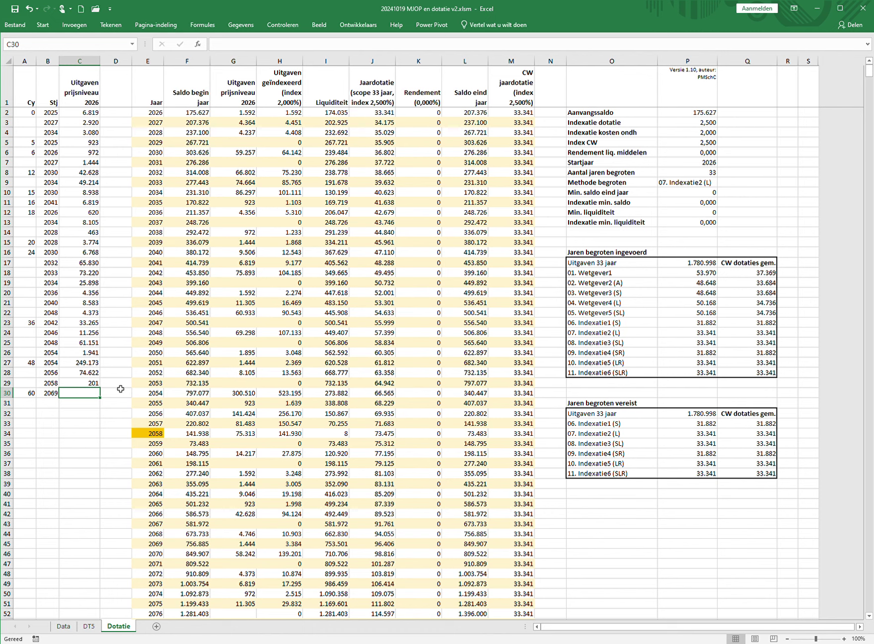
pyautogui.write('629206')
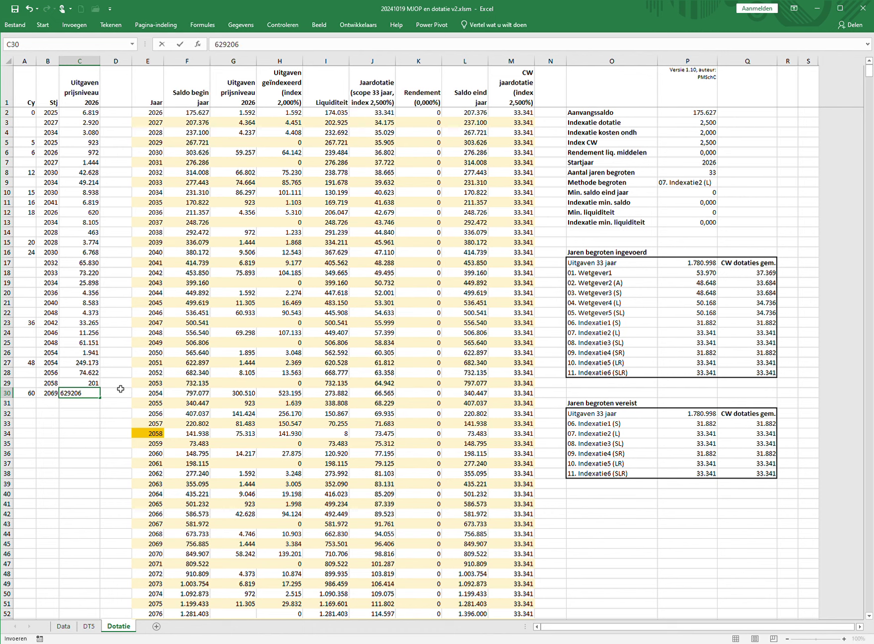
pyautogui.click(121, 390)
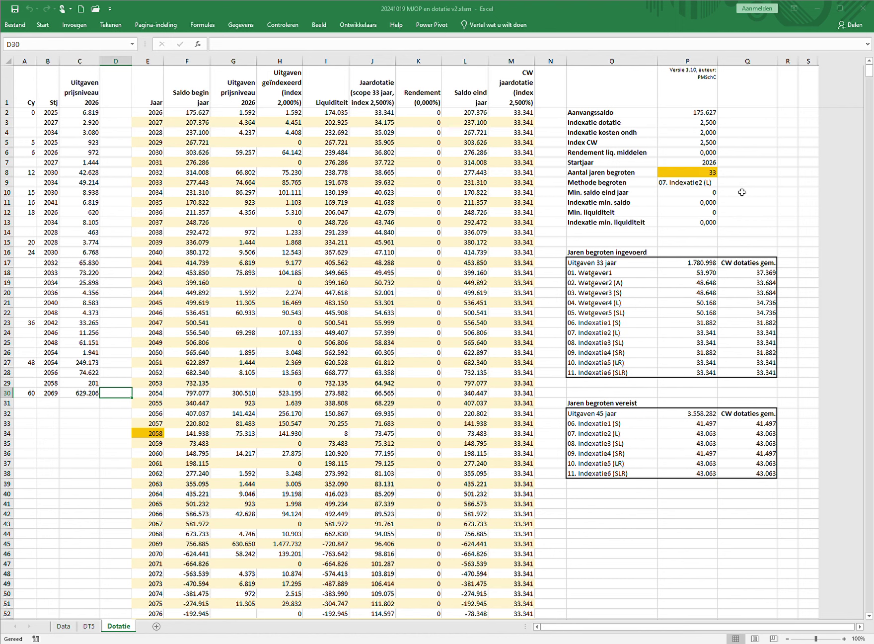
# Step: Check the Uitgaven label in the Jaren begroten vereist table and set Aantal jaren begroten to 45
pyautogui.click(595, 413)
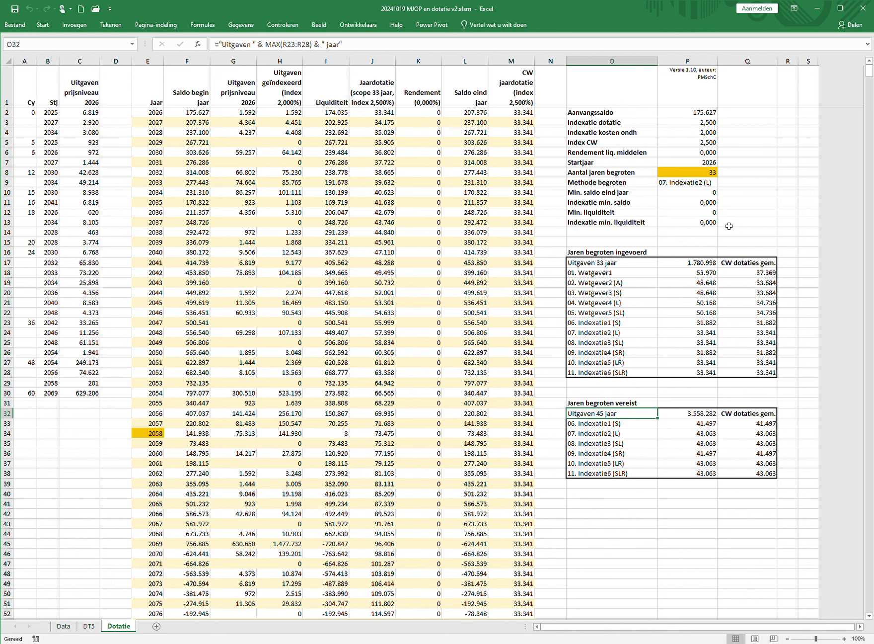
pyautogui.click(691, 175)
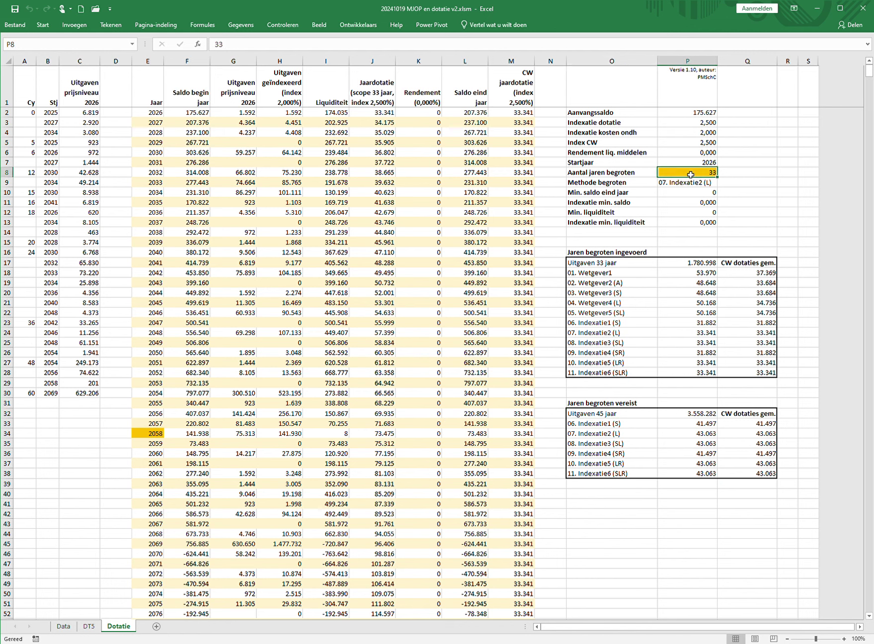
pyautogui.write('45')
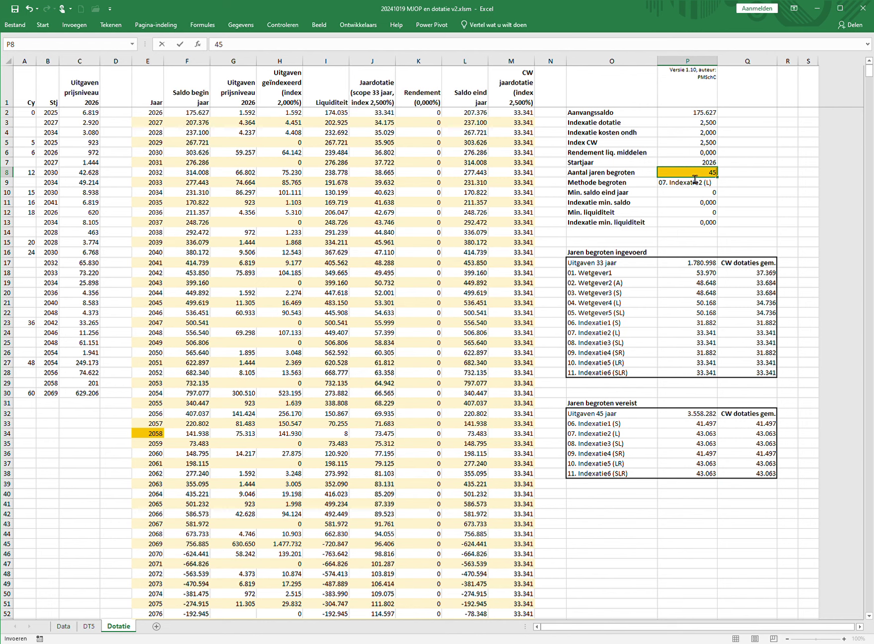
pyautogui.press('Return')
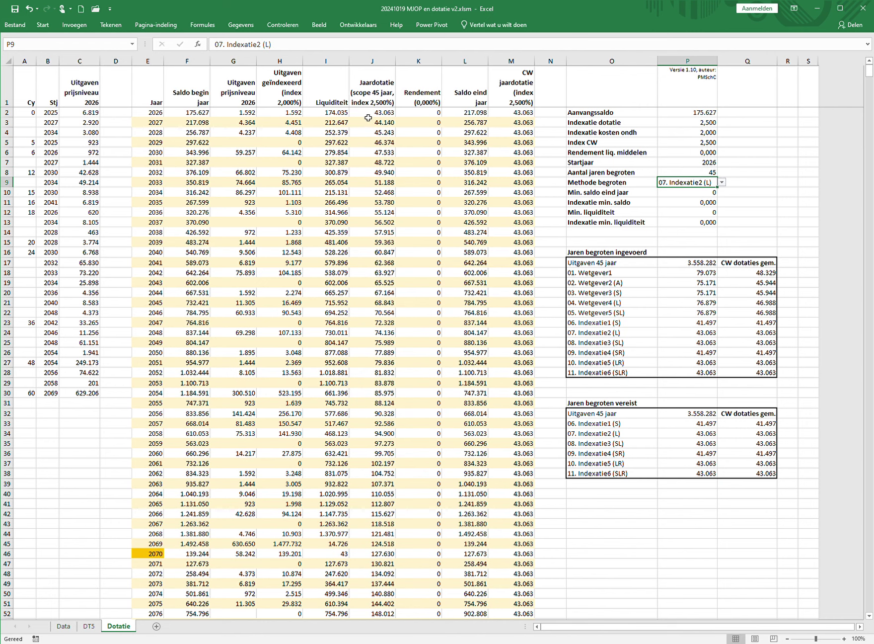